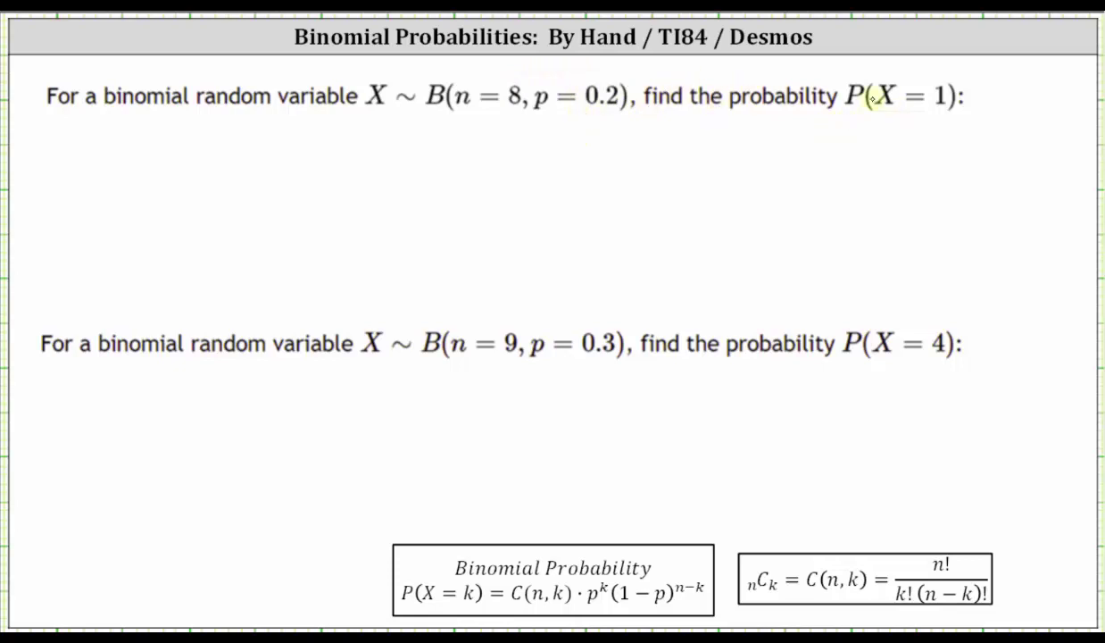
Handwrite 'P(X=1) ≈' below the first problem, then switch to the Desmos website.
{"action": "mouse_move", "coordinate": [82, 139]}
{"action": "left_mouse_down"}
{"action": "mouse_move", "coordinate": [112, 153]}
{"action": "mouse_move", "coordinate": [125, 137]}
{"action": "mouse_move", "coordinate": [146, 143]}
{"action": "mouse_move", "coordinate": [164, 128]}
{"action": "mouse_move", "coordinate": [197, 136]}
{"action": "left_mouse_up"}
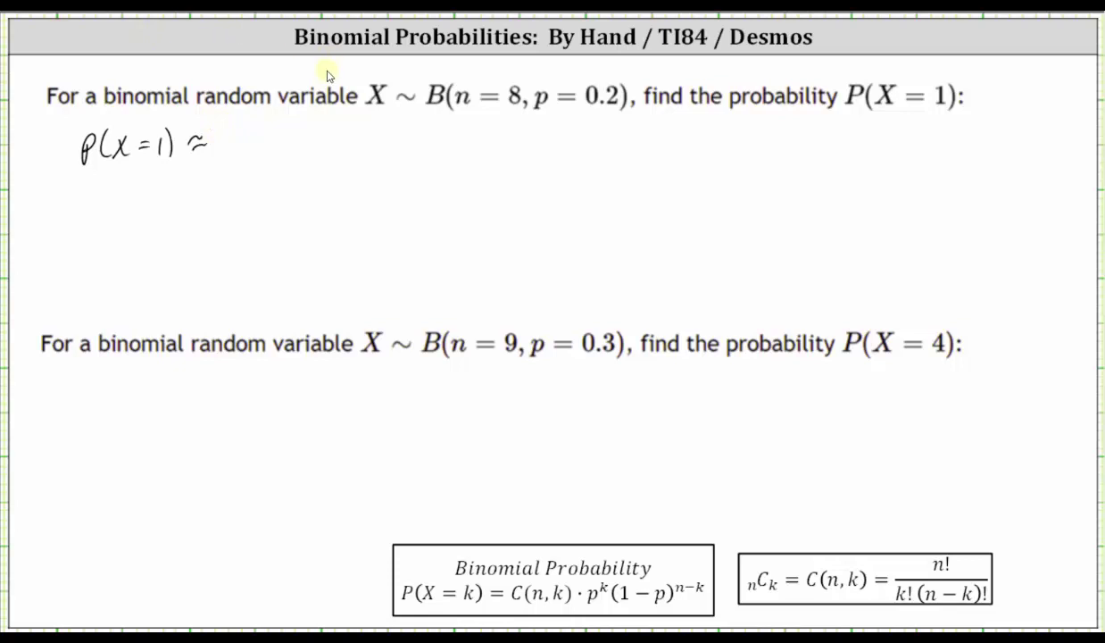
{"action": "key", "text": "alt+Tab"}
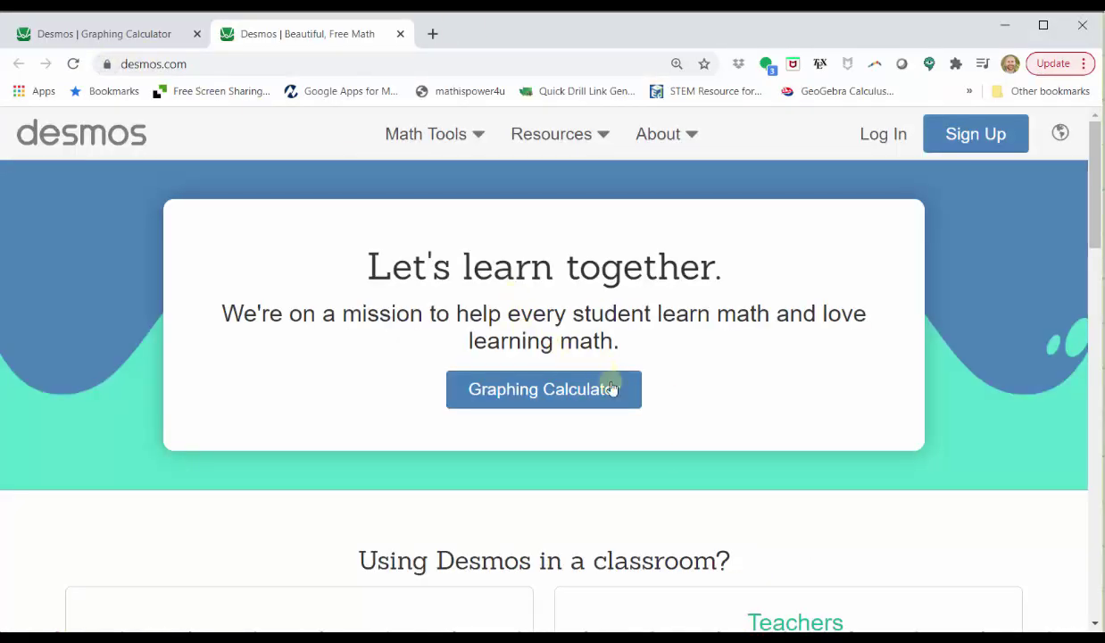
Start a new Desmos graph with an empty binomialdist( ) in expression 1.
{"action": "left_click", "coordinate": [576, 389]}
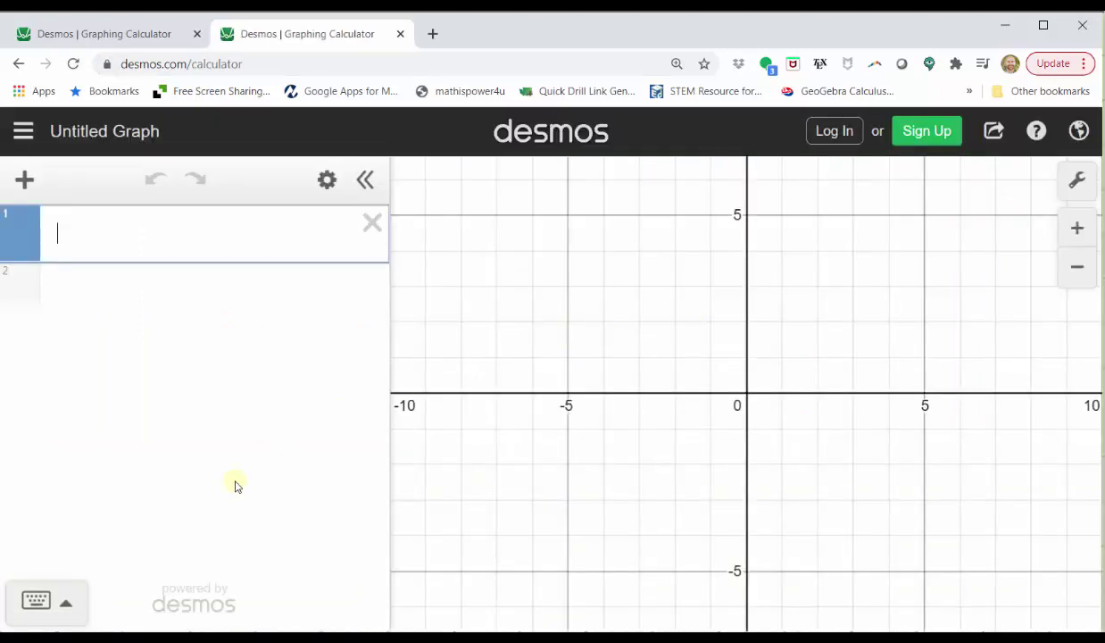
{"action": "left_click", "coordinate": [37, 600]}
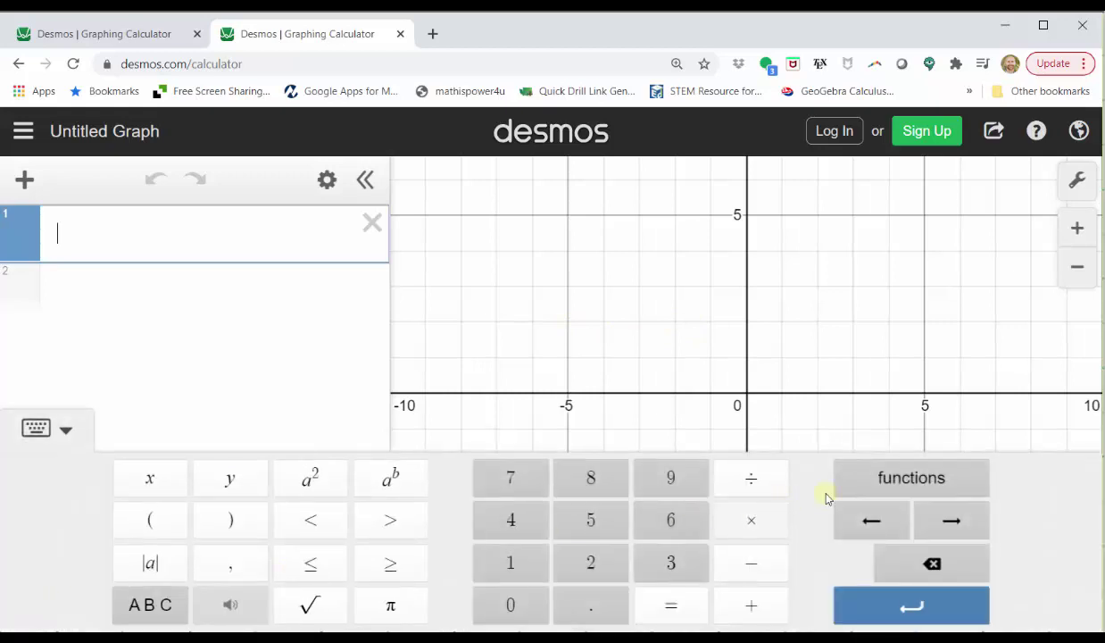
{"action": "left_click", "coordinate": [893, 482]}
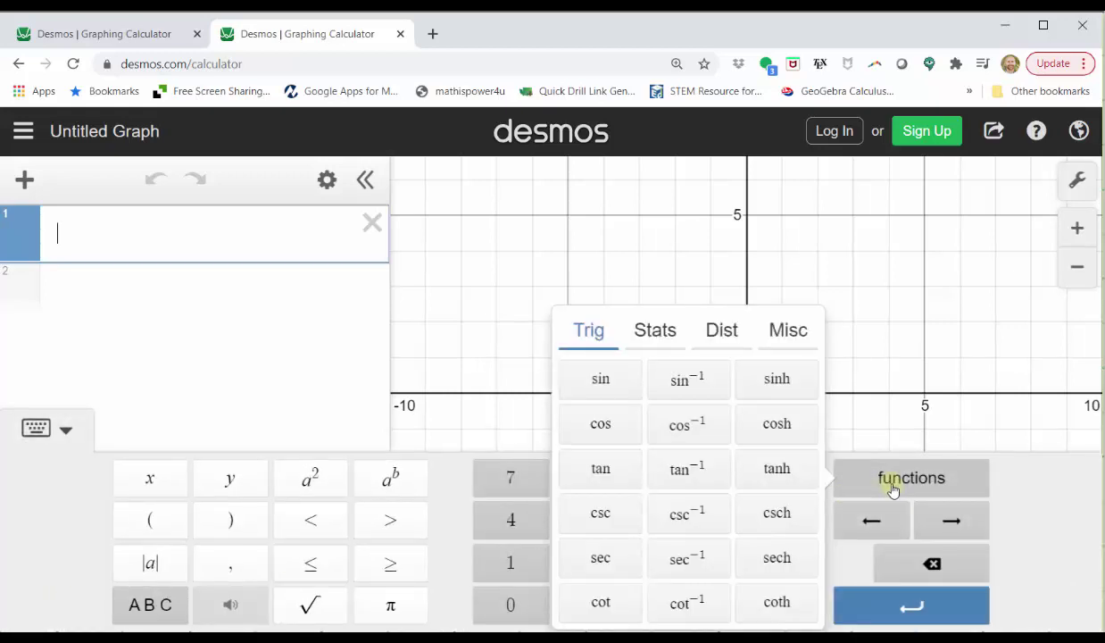
{"action": "left_click", "coordinate": [719, 329]}
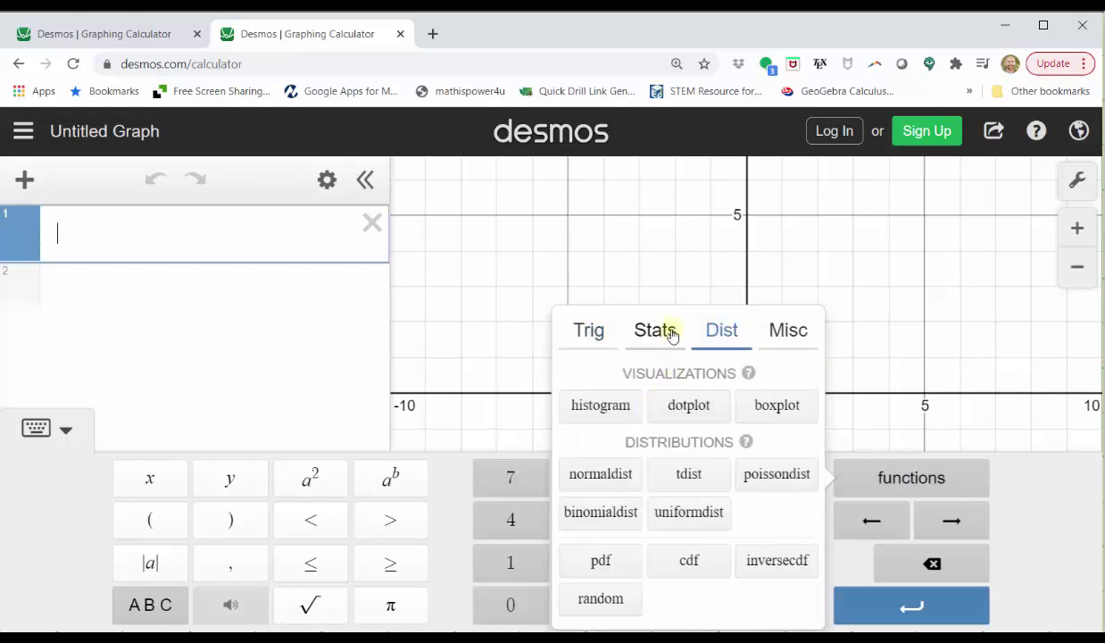
{"action": "left_click", "coordinate": [601, 512]}
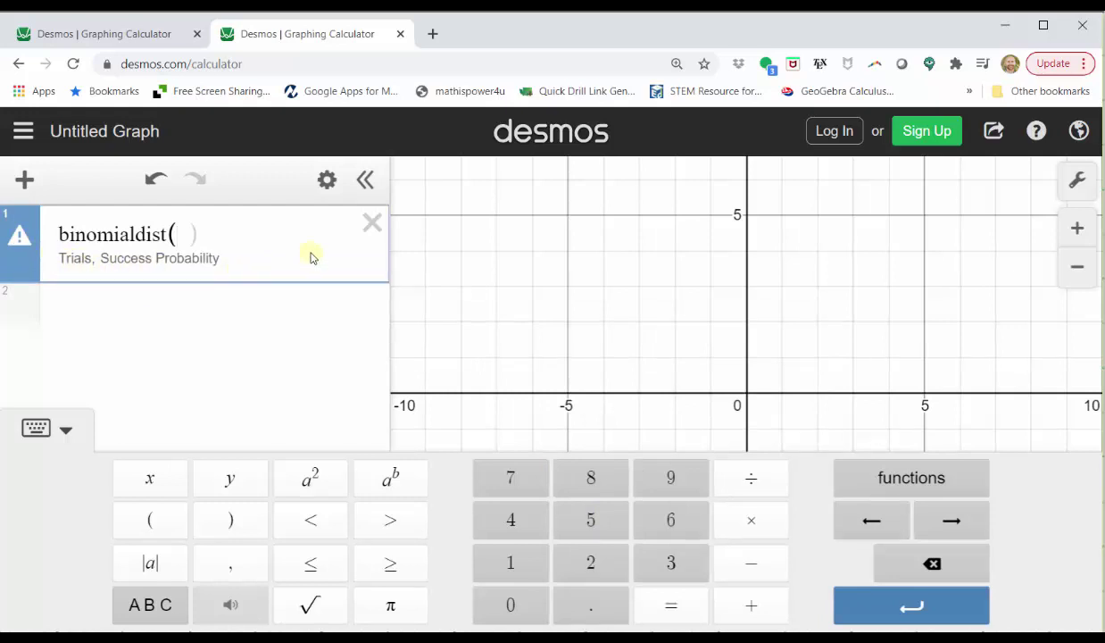
Plot binomialdist(8,0.2), zoom to fit, and label the point at x=1 as (1, 0.3355).
{"action": "type", "text": "8,"}
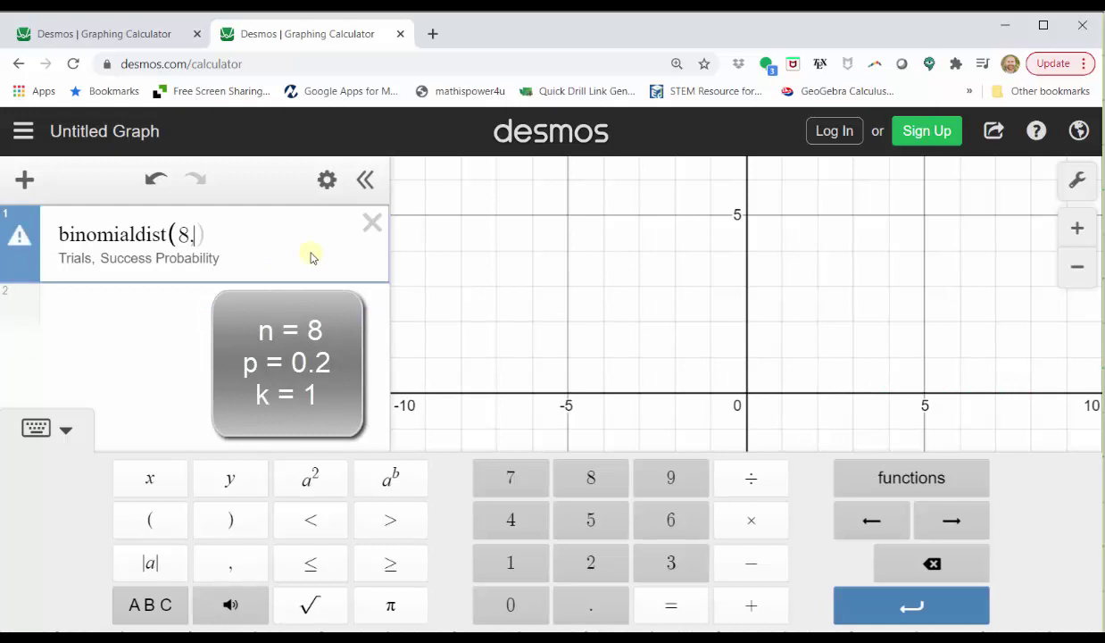
{"action": "type", "text": "0.2)"}
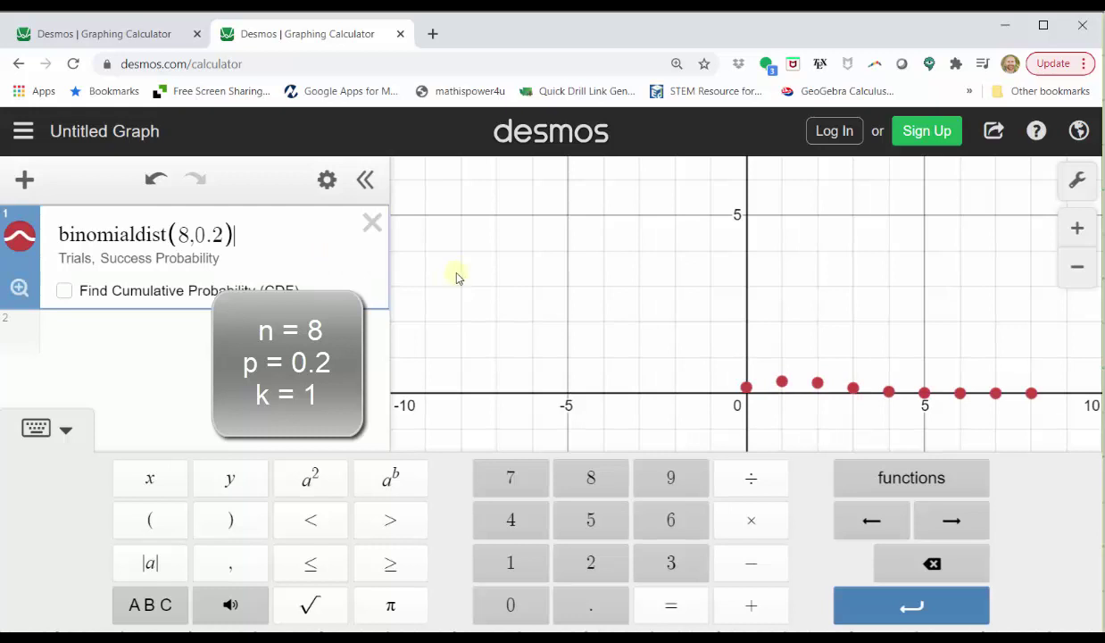
{"action": "left_click", "coordinate": [37, 430]}
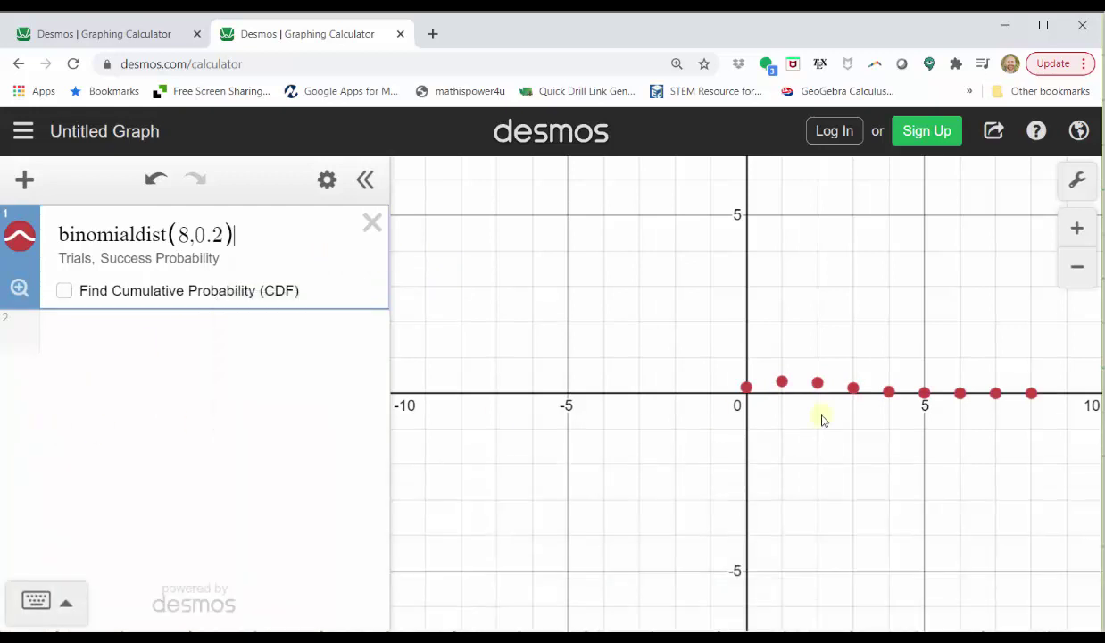
{"action": "left_click", "coordinate": [19, 287]}
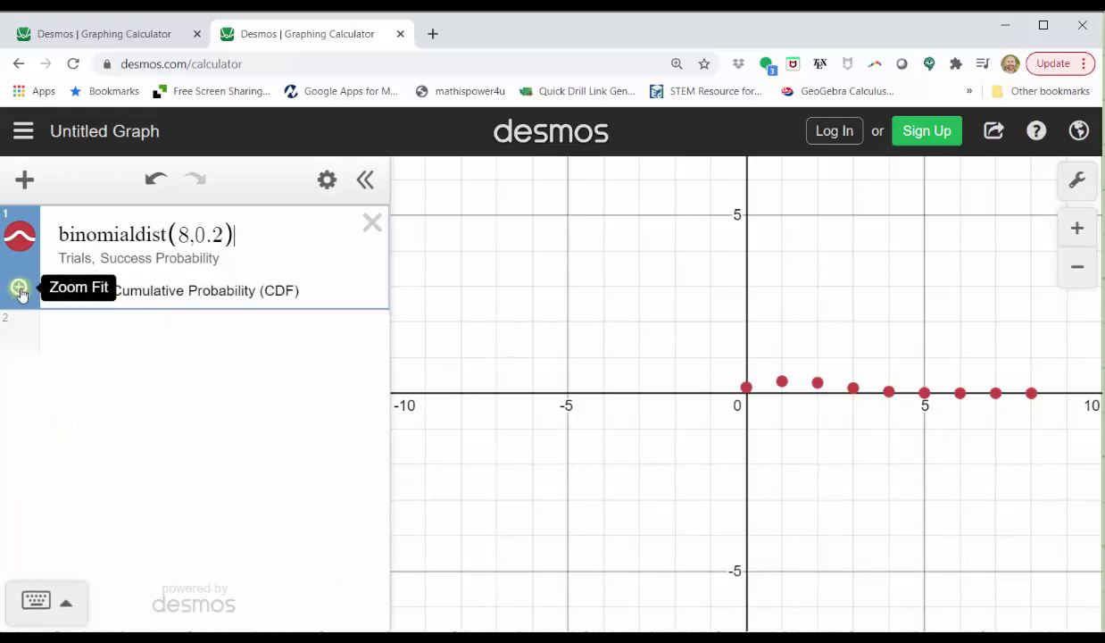
{"action": "left_click", "coordinate": [19, 287]}
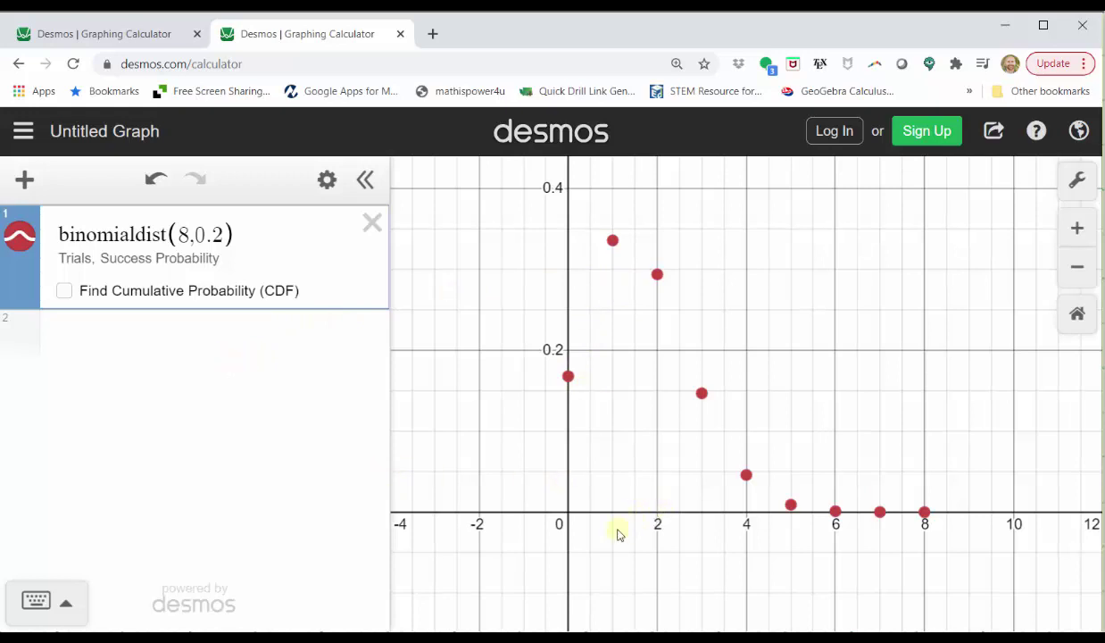
{"action": "left_click", "coordinate": [612, 240]}
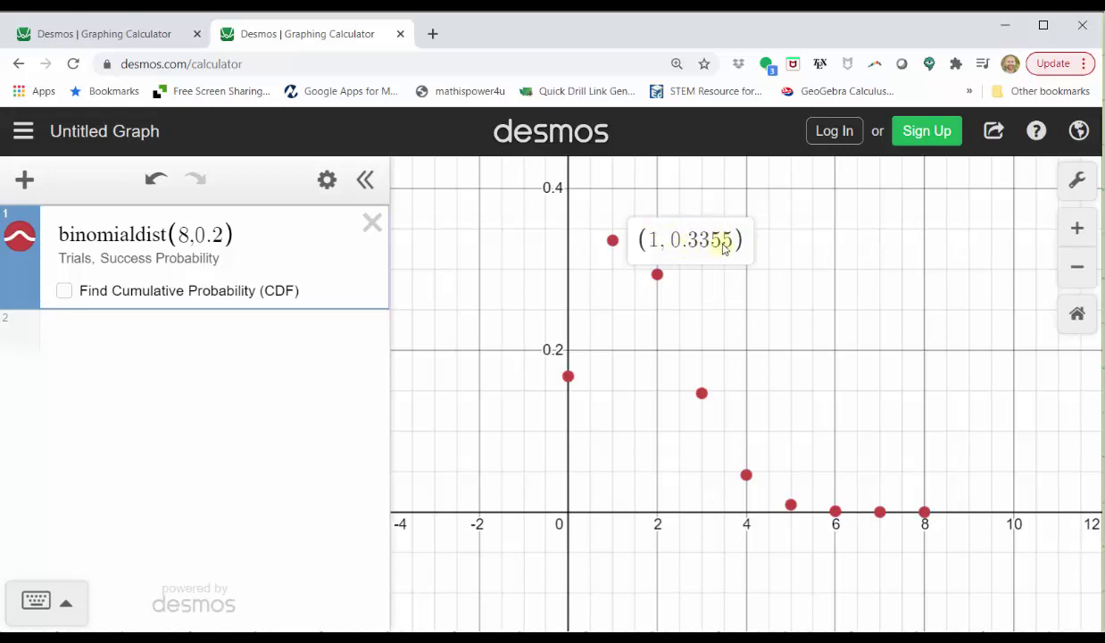
Turn on cumulative probability with Min 1 and Max 1, giving 0.33554432.
{"action": "left_click", "coordinate": [65, 293]}
{"action": "left_click", "coordinate": [114, 311]}
{"action": "type", "text": "1"}
{"action": "left_click", "coordinate": [205, 312]}
{"action": "type", "text": "1"}
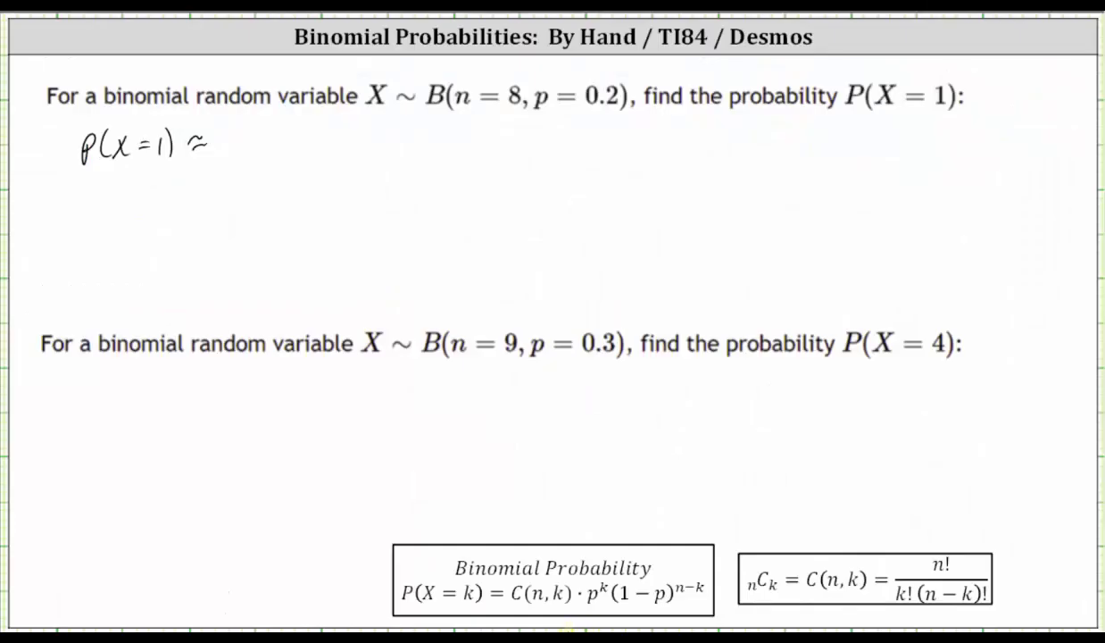
Write '0.3355 = 33.55%' after the ≈ sign and begin a blue line 'P(X=1) ='.
{"action": "mouse_move", "coordinate": [235, 130]}
{"action": "left_mouse_down"}
{"action": "mouse_move", "coordinate": [264, 130]}
{"action": "mouse_move", "coordinate": [302, 152]}
{"action": "mouse_move", "coordinate": [317, 131]}
{"action": "mouse_move", "coordinate": [319, 143]}
{"action": "mouse_move", "coordinate": [345, 128]}
{"action": "left_mouse_up"}
{"action": "mouse_move", "coordinate": [334, 136]}
{"action": "left_mouse_down"}
{"action": "mouse_move", "coordinate": [386, 133]}
{"action": "mouse_move", "coordinate": [376, 141]}
{"action": "left_mouse_up"}
{"action": "mouse_move", "coordinate": [390, 127]}
{"action": "left_mouse_down"}
{"action": "mouse_move", "coordinate": [427, 141]}
{"action": "mouse_move", "coordinate": [451, 124]}
{"action": "left_mouse_up"}
{"action": "left_click", "coordinate": [409, 141]}
{"action": "left_click_drag", "start_coordinate": [456, 125], "coordinate": [448, 141]}
{"action": "left_click_drag", "start_coordinate": [468, 134], "coordinate": [473, 141]}
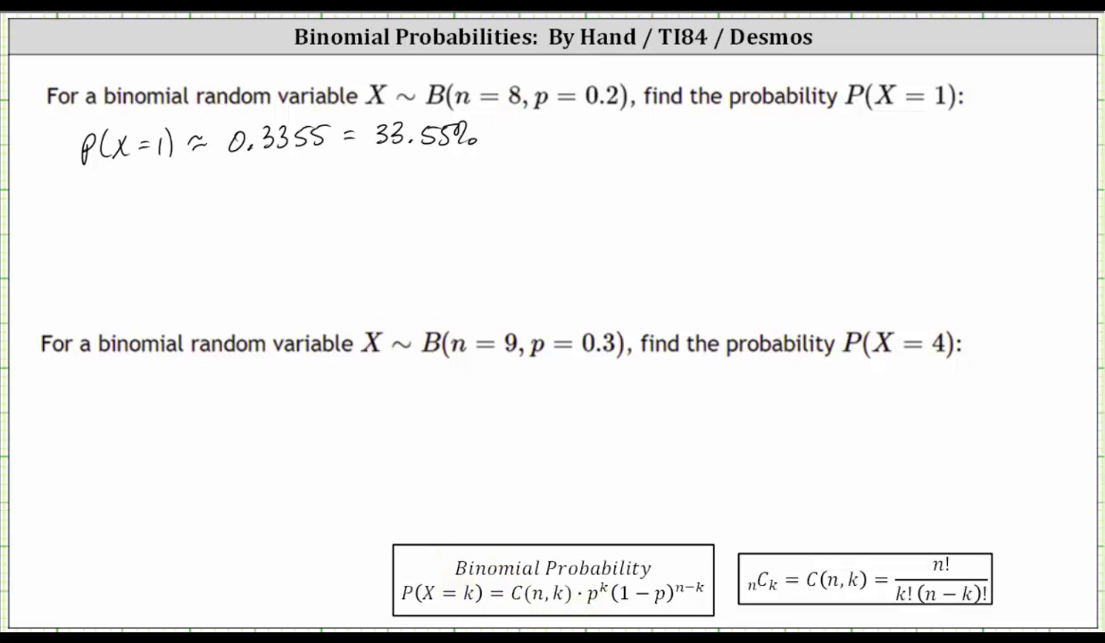
{"action": "mouse_move", "coordinate": [86, 205]}
{"action": "left_mouse_down"}
{"action": "mouse_move", "coordinate": [125, 199]}
{"action": "mouse_move", "coordinate": [151, 213]}
{"action": "mouse_move", "coordinate": [201, 196]}
{"action": "left_mouse_up"}
{"action": "left_click_drag", "start_coordinate": [188, 205], "coordinate": [201, 204]}
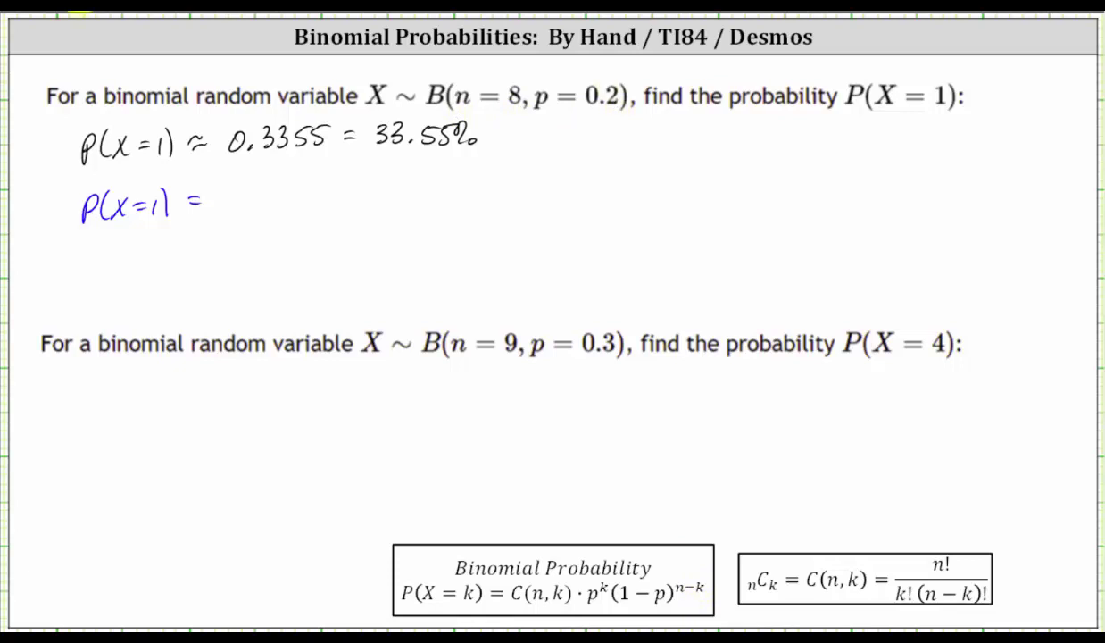
Note k=1 and write the blue formula C(8,1)(0.2)^1(1−0.2)^7 after the equals sign.
{"action": "left_click_drag", "start_coordinate": [879, 124], "coordinate": [898, 135]}
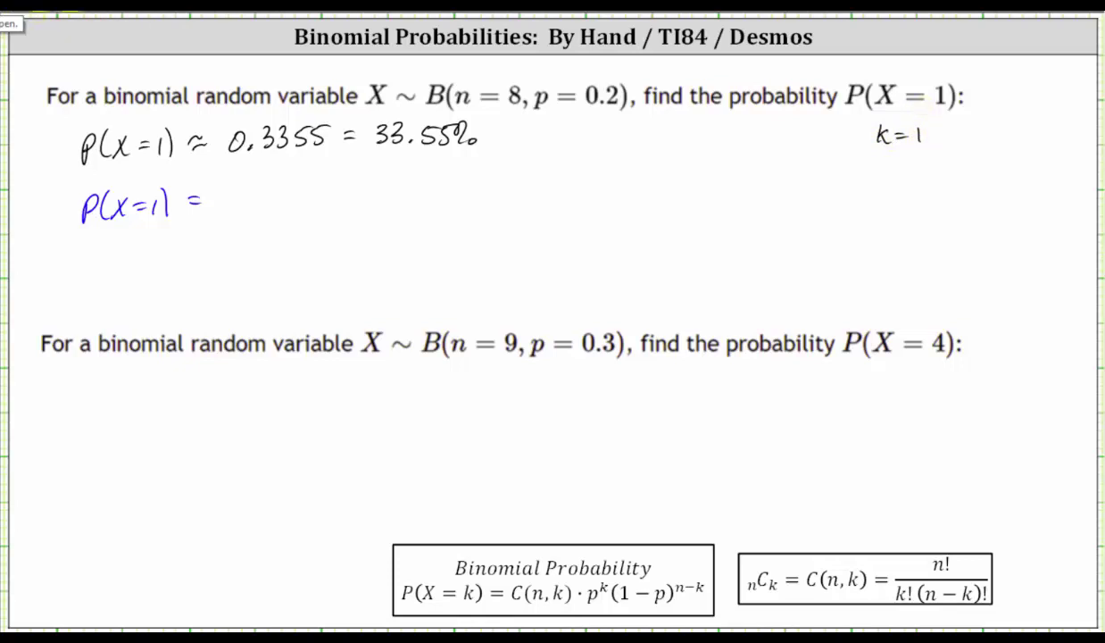
{"action": "left_click_drag", "start_coordinate": [233, 188], "coordinate": [278, 200]}
{"action": "mouse_move", "coordinate": [286, 178]}
{"action": "left_mouse_down"}
{"action": "mouse_move", "coordinate": [287, 202]}
{"action": "mouse_move", "coordinate": [299, 206]}
{"action": "left_mouse_up"}
{"action": "mouse_move", "coordinate": [313, 177]}
{"action": "left_mouse_down"}
{"action": "mouse_move", "coordinate": [316, 204]}
{"action": "mouse_move", "coordinate": [335, 195]}
{"action": "mouse_move", "coordinate": [364, 205]}
{"action": "mouse_move", "coordinate": [400, 180]}
{"action": "mouse_move", "coordinate": [468, 198]}
{"action": "left_mouse_up"}
{"action": "left_click", "coordinate": [438, 190]}
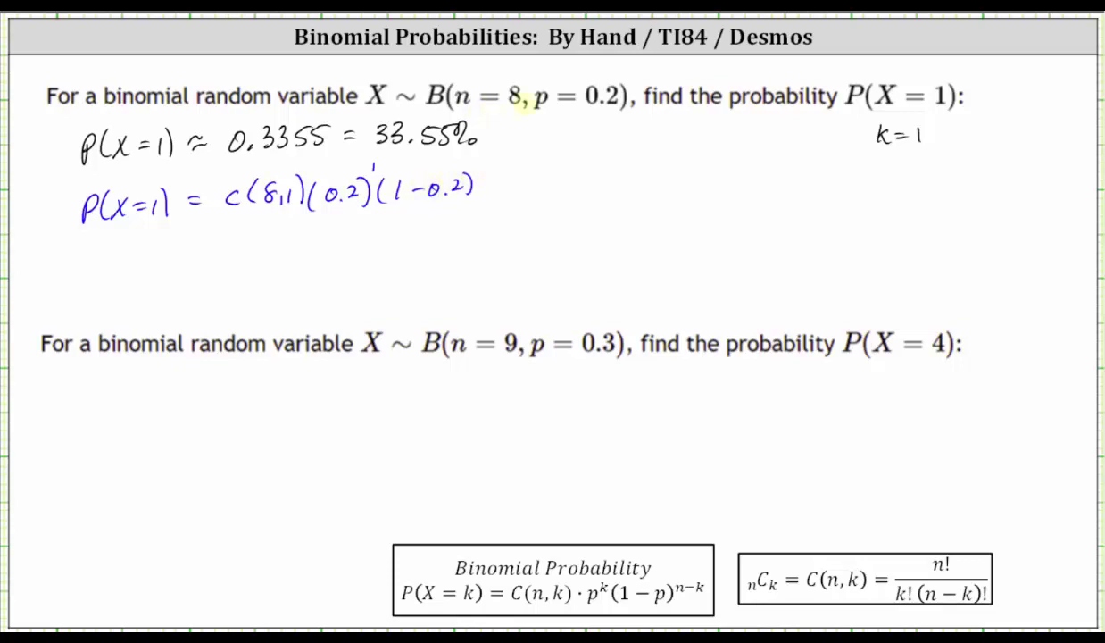
{"action": "mouse_move", "coordinate": [476, 165]}
{"action": "left_mouse_down"}
{"action": "mouse_move", "coordinate": [479, 177]}
{"action": "mouse_move", "coordinate": [522, 186]}
{"action": "left_mouse_up"}
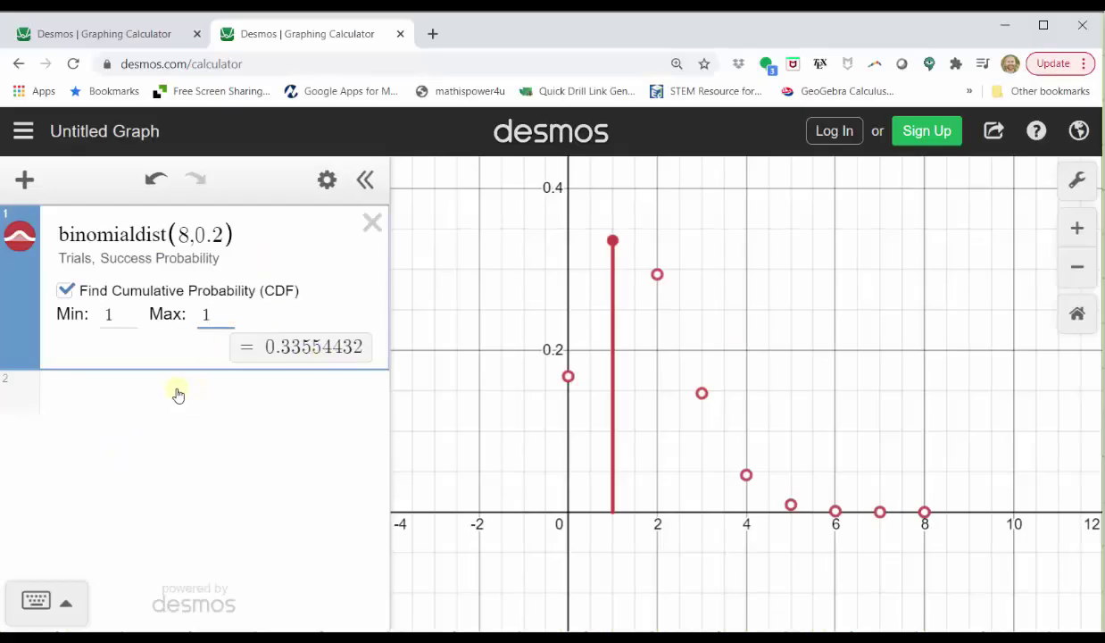
{"action": "left_click", "coordinate": [177, 389]}
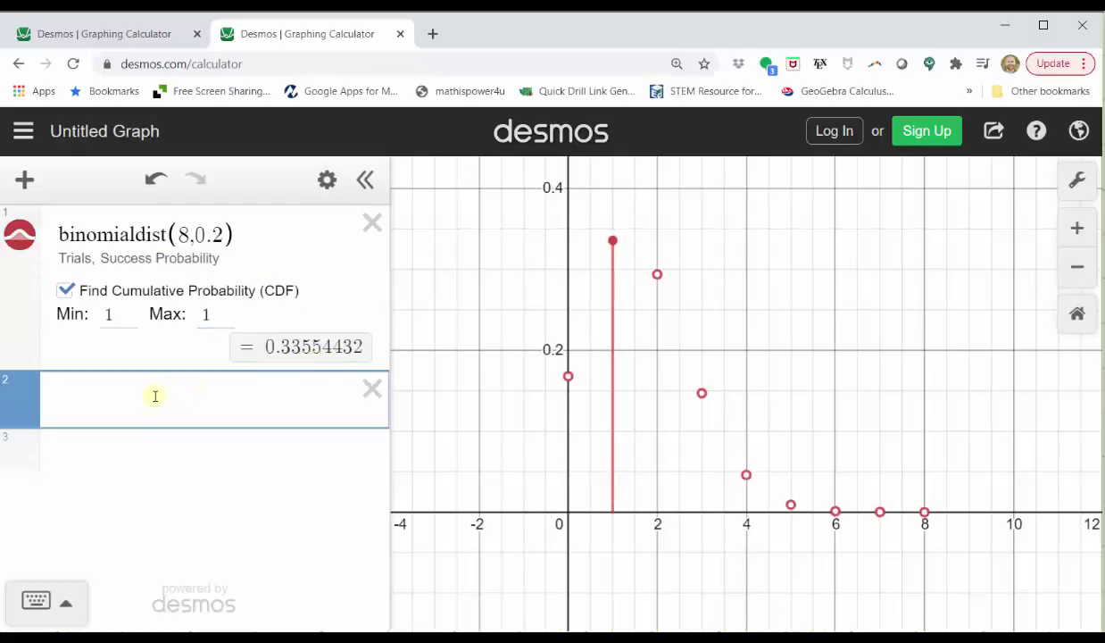
Enter nCr(8,1)(0.2)^1(0.8)^7 in row 2, evaluating to 0.33554432.
{"action": "left_click", "coordinate": [38, 600]}
{"action": "left_click", "coordinate": [877, 482]}
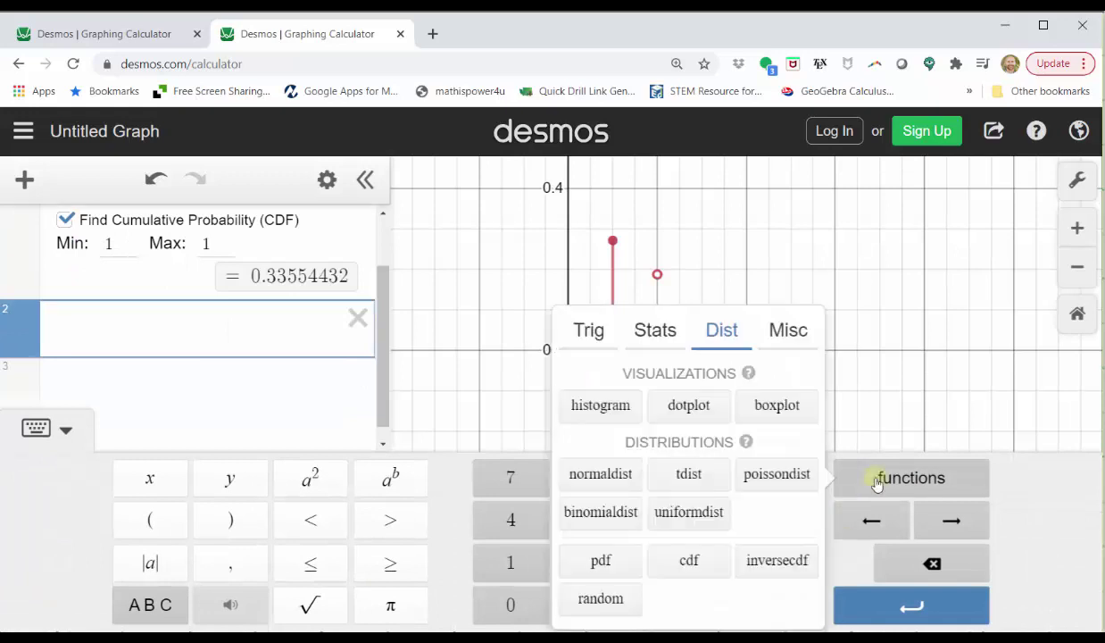
{"action": "left_click", "coordinate": [657, 332]}
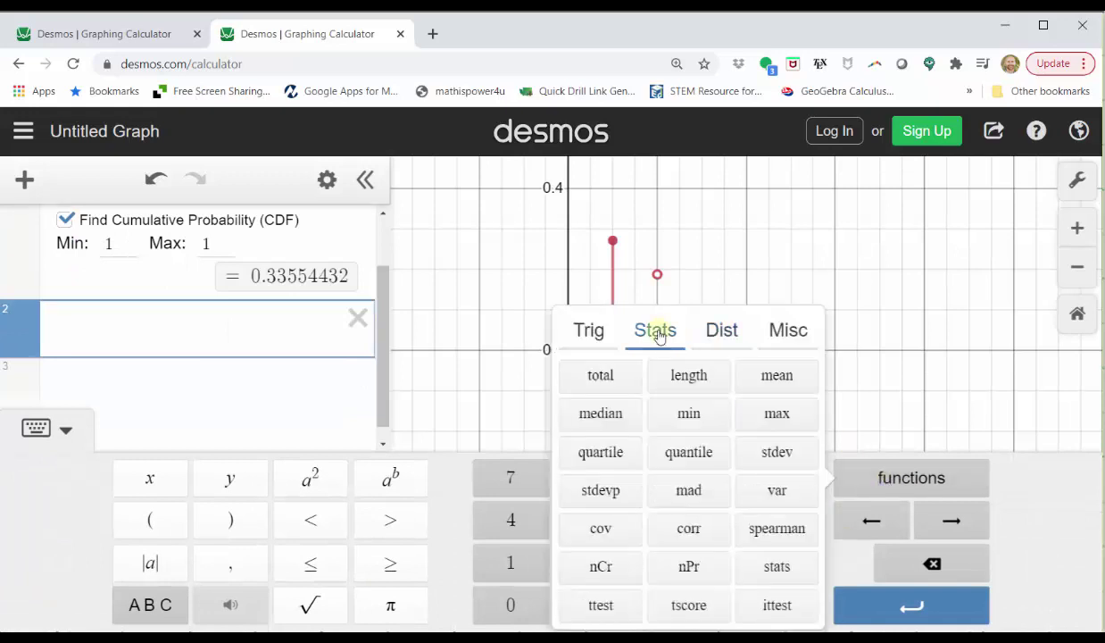
{"action": "left_click", "coordinate": [602, 568]}
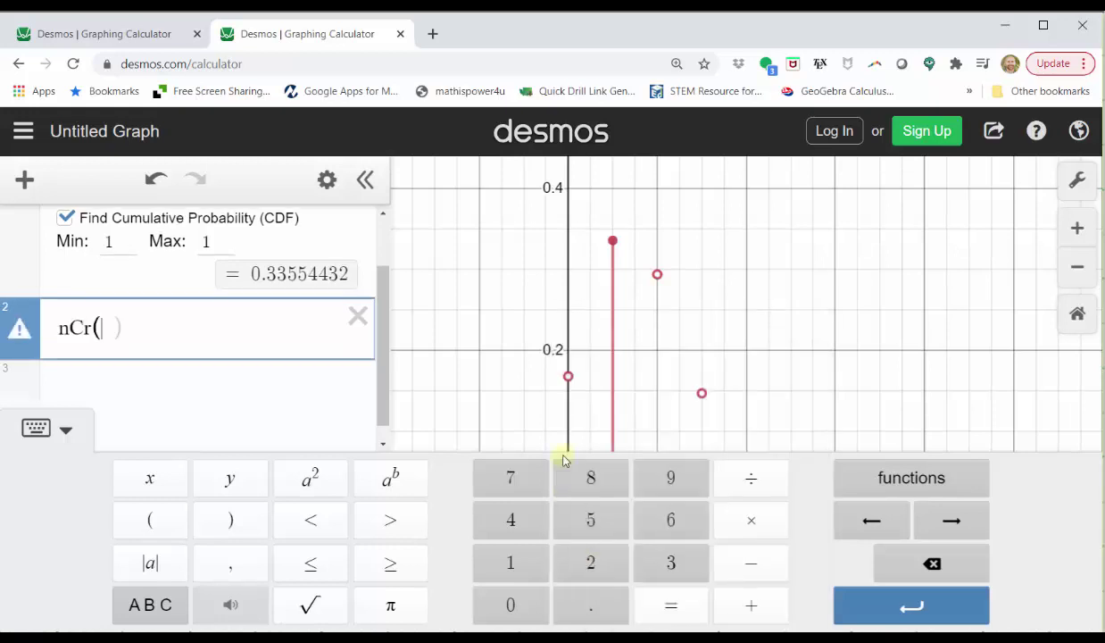
{"action": "type", "text": "8,1"}
{"action": "key", "text": "Right"}
{"action": "type", "text": "(0.2"}
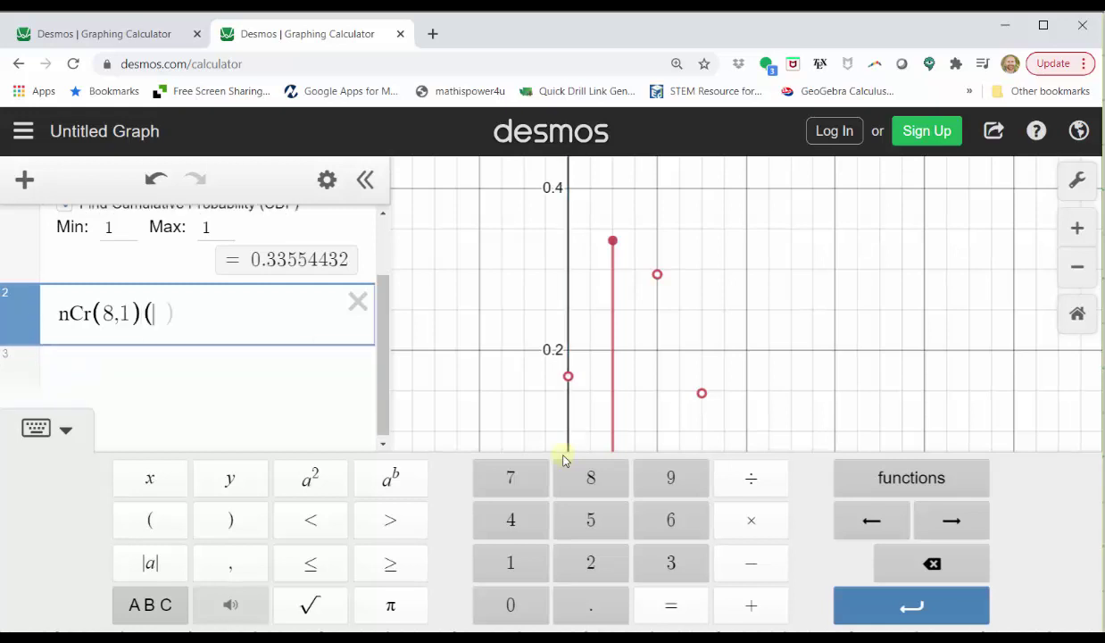
{"action": "type", "text": ")"}
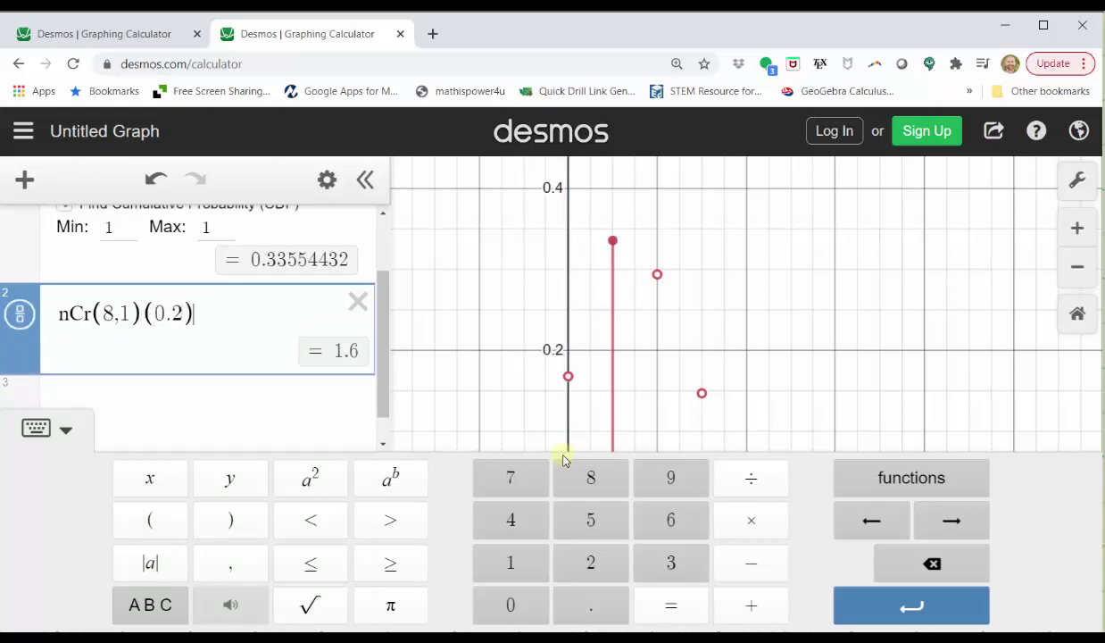
{"action": "type", "text": "^1"}
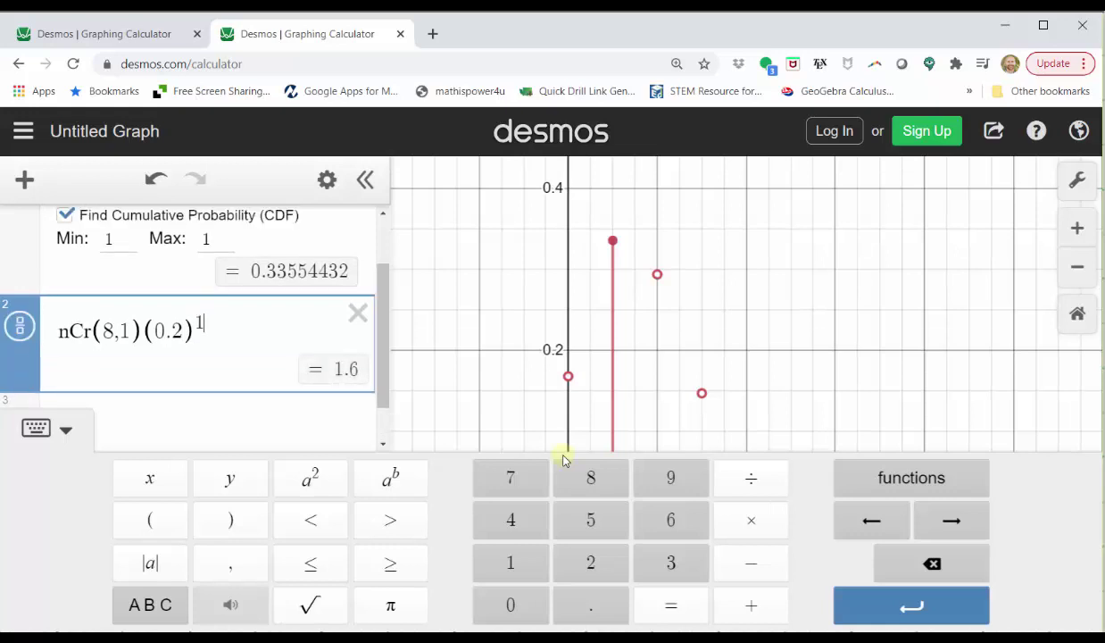
{"action": "key", "text": "Right"}
{"action": "type", "text": "("}
{"action": "type", "text": ".8)^7"}
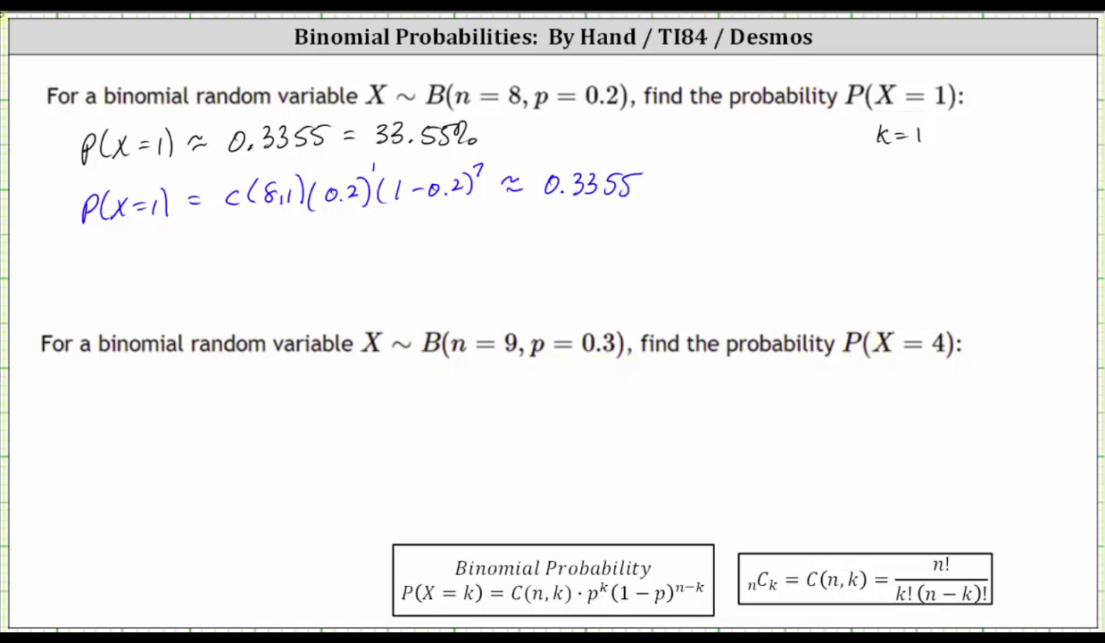
Handwrite 'P(X=4) ≈' under the second problem on the slide.
{"action": "mouse_move", "coordinate": [85, 372]}
{"action": "left_mouse_down"}
{"action": "mouse_move", "coordinate": [86, 403]}
{"action": "mouse_move", "coordinate": [88, 385]}
{"action": "mouse_move", "coordinate": [106, 398]}
{"action": "left_mouse_up"}
{"action": "left_click_drag", "start_coordinate": [131, 373], "coordinate": [117, 399]}
{"action": "left_click_drag", "start_coordinate": [118, 375], "coordinate": [134, 398]}
{"action": "left_click_drag", "start_coordinate": [141, 382], "coordinate": [167, 382]}
{"action": "left_click_drag", "start_coordinate": [164, 369], "coordinate": [163, 391]}
{"action": "left_click_drag", "start_coordinate": [171, 364], "coordinate": [173, 393]}
{"action": "left_click_drag", "start_coordinate": [194, 366], "coordinate": [216, 366]}
{"action": "left_click_drag", "start_coordinate": [195, 375], "coordinate": [216, 375]}
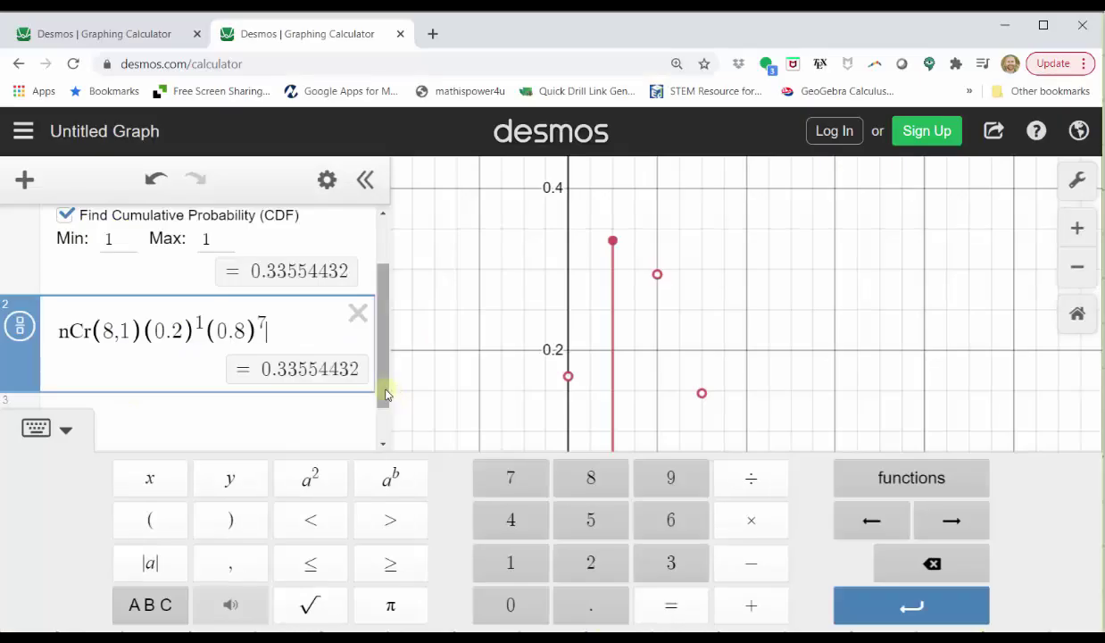
{"action": "left_click_drag", "start_coordinate": [382, 388], "coordinate": [382, 339]}
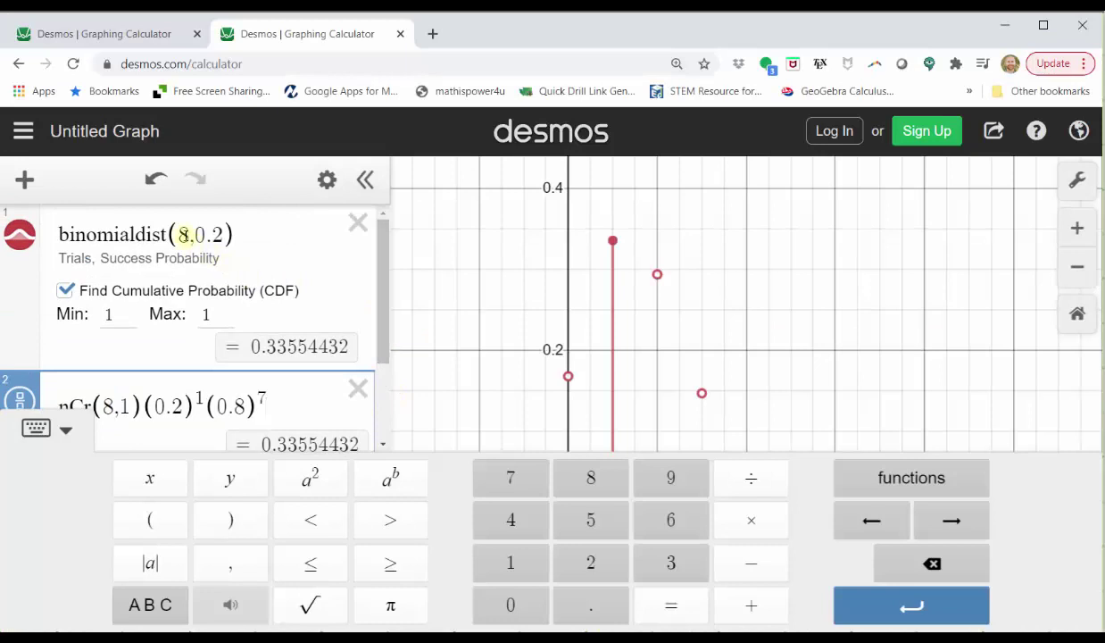
Change the distribution to binomialdist(9,0.3) and delete the old nCr(8,1) check row.
{"action": "left_click", "coordinate": [189, 234]}
{"action": "key", "text": "BackSpace"}
{"action": "type", "text": "9"}
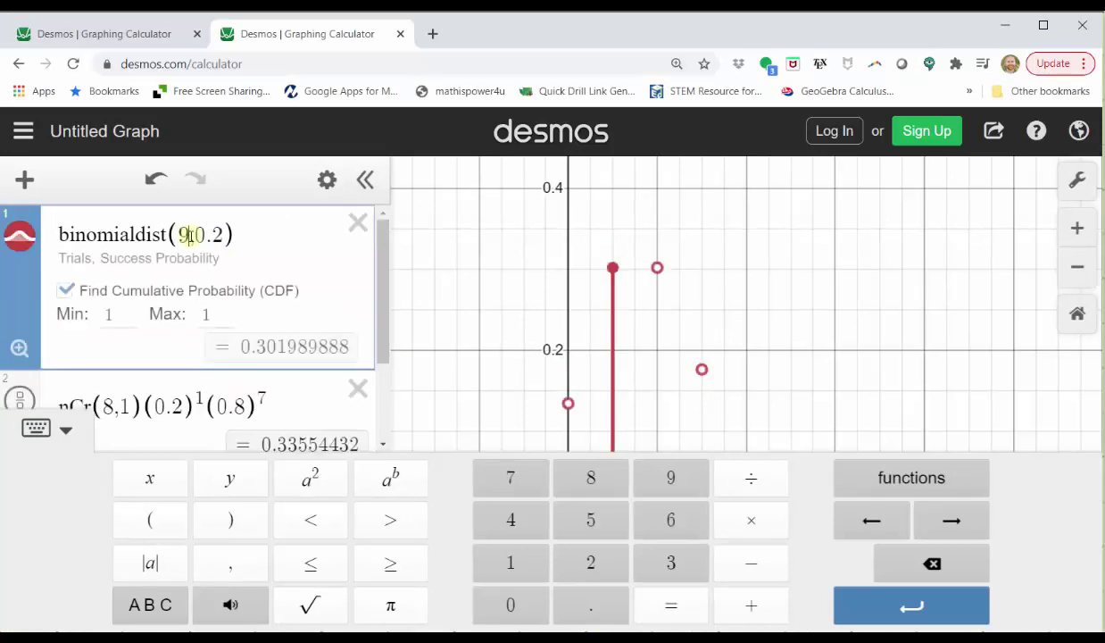
{"action": "key", "text": "BackSpace"}
{"action": "type", "text": "3"}
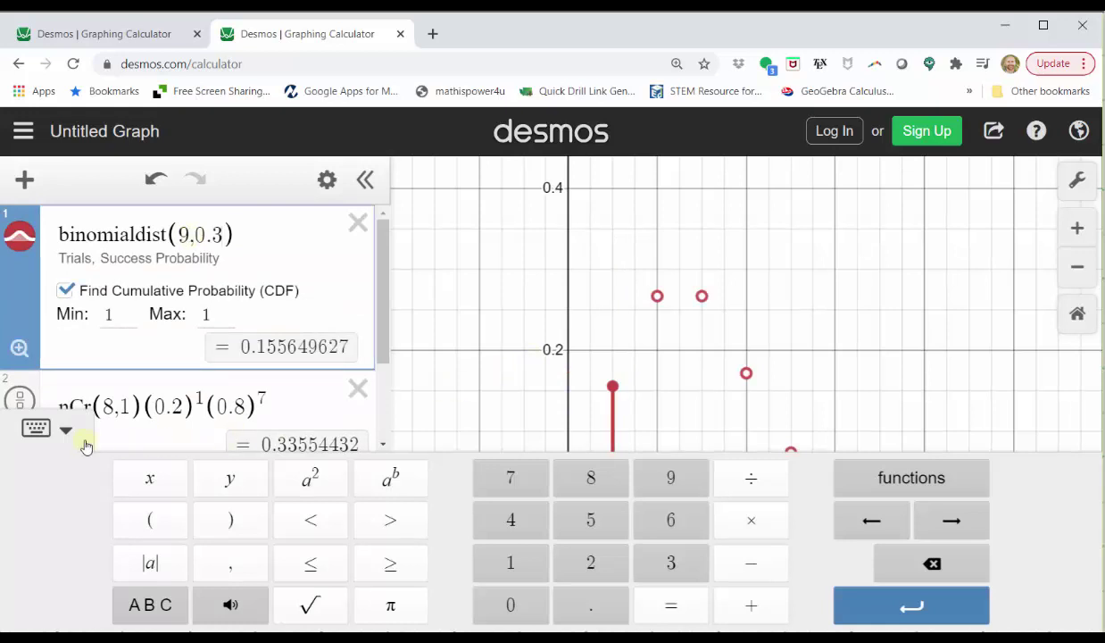
{"action": "left_click", "coordinate": [36, 430]}
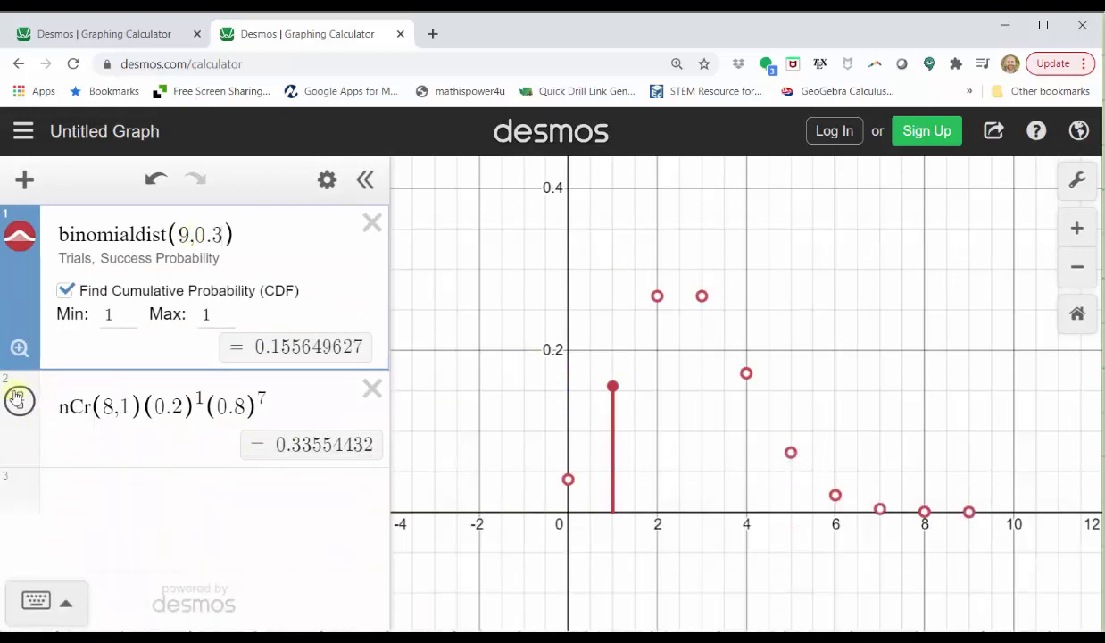
{"action": "left_click", "coordinate": [372, 390]}
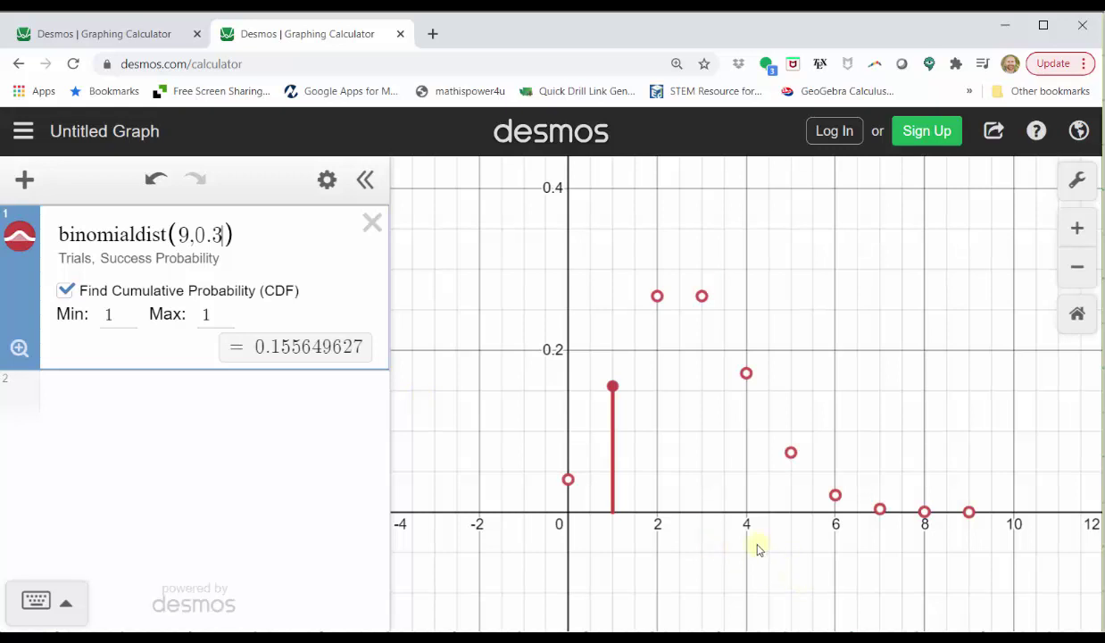
Show the point at x=4 and set Min and Max to 4, giving 0.171532242.
{"action": "left_click", "coordinate": [746, 373]}
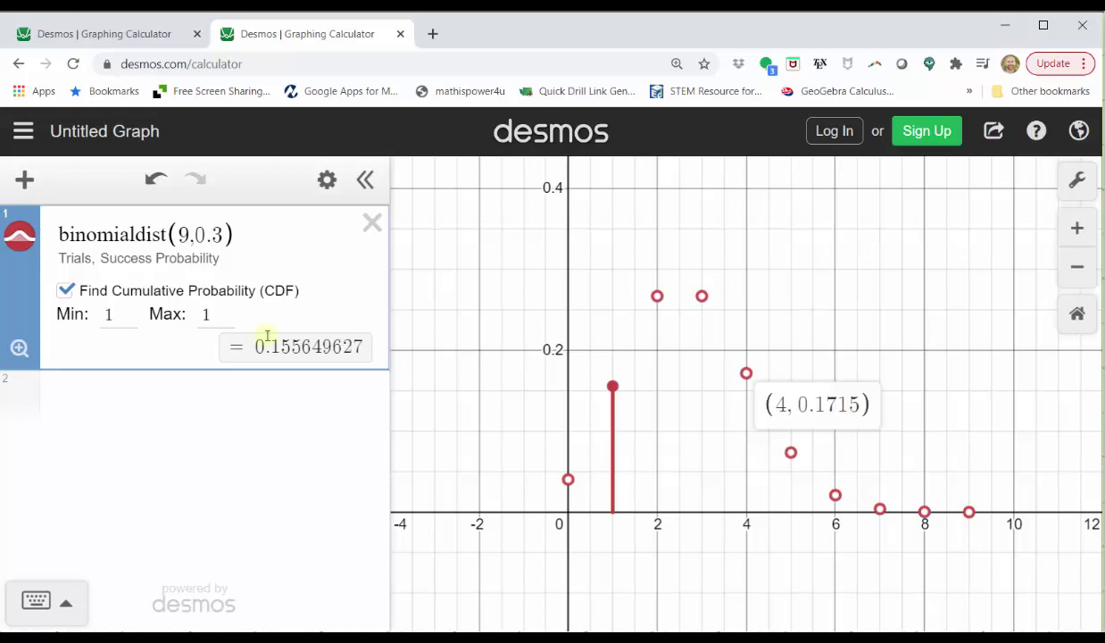
{"action": "double_click", "coordinate": [111, 313]}
{"action": "type", "text": "4"}
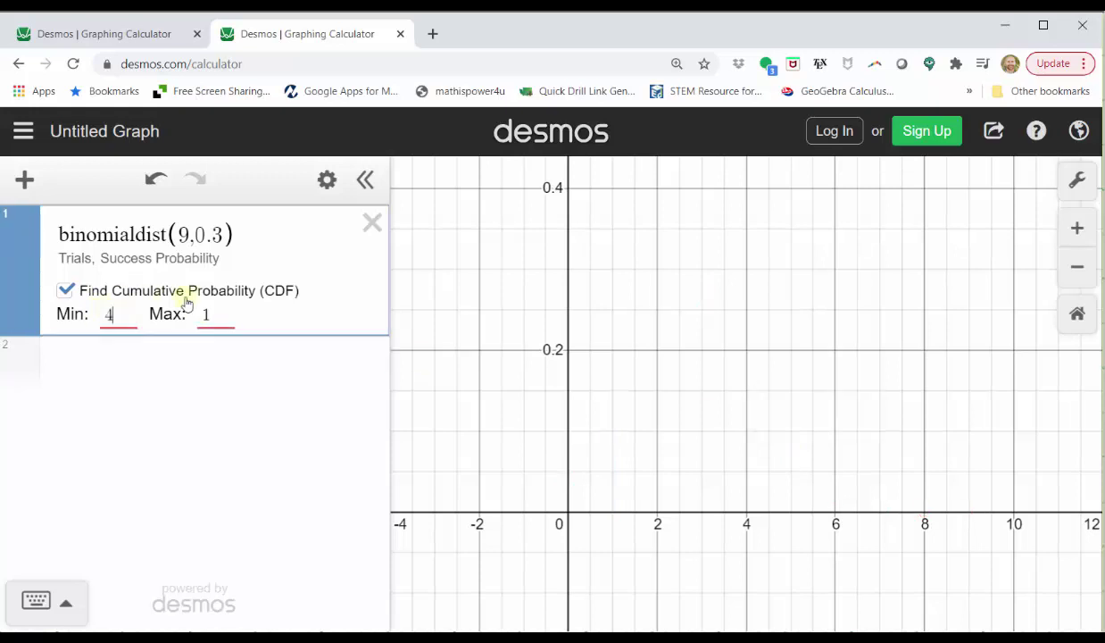
{"action": "double_click", "coordinate": [206, 314]}
{"action": "type", "text": "4"}
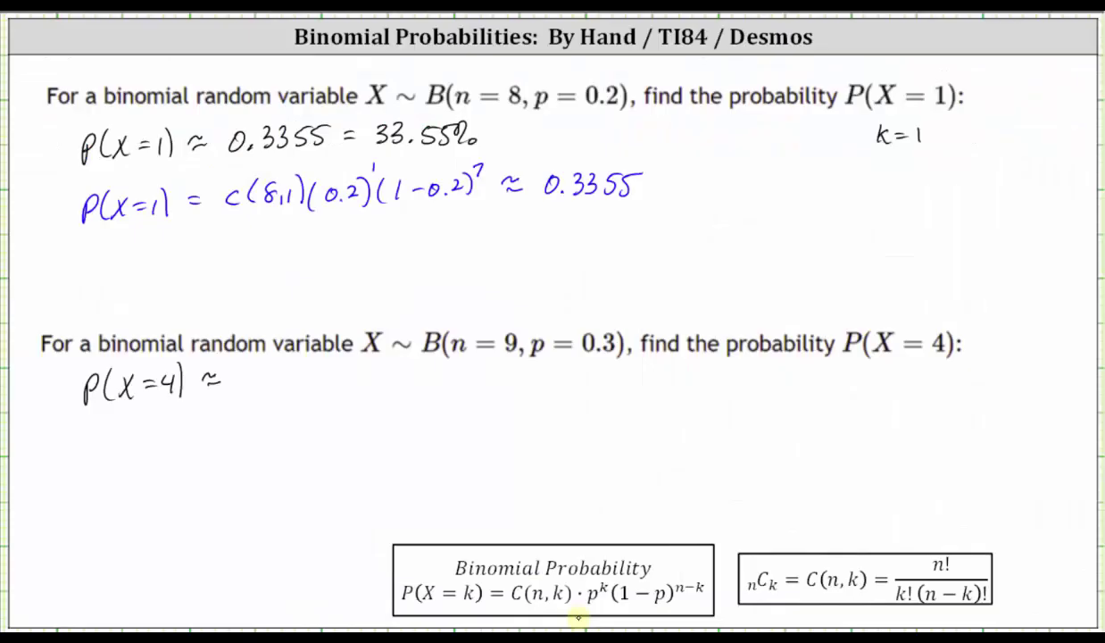
Write 0.1715 after the ≈ sign, start a line 'P(X=4) =', and note k=4.
{"action": "mouse_move", "coordinate": [241, 357]}
{"action": "left_mouse_down"}
{"action": "mouse_move", "coordinate": [235, 368]}
{"action": "mouse_move", "coordinate": [300, 375]}
{"action": "left_mouse_up"}
{"action": "left_click", "coordinate": [265, 384]}
{"action": "left_click_drag", "start_coordinate": [318, 357], "coordinate": [308, 374]}
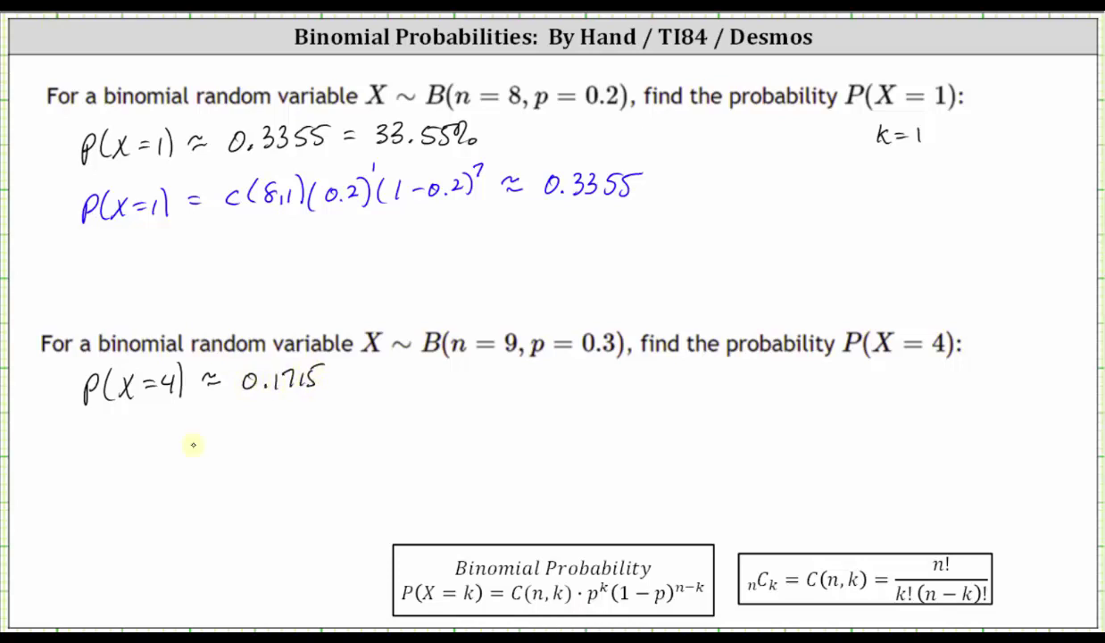
{"action": "mouse_move", "coordinate": [99, 445]}
{"action": "left_mouse_down"}
{"action": "mouse_move", "coordinate": [128, 430]}
{"action": "mouse_move", "coordinate": [123, 444]}
{"action": "mouse_move", "coordinate": [176, 438]}
{"action": "left_mouse_up"}
{"action": "left_click_drag", "start_coordinate": [170, 425], "coordinate": [178, 453]}
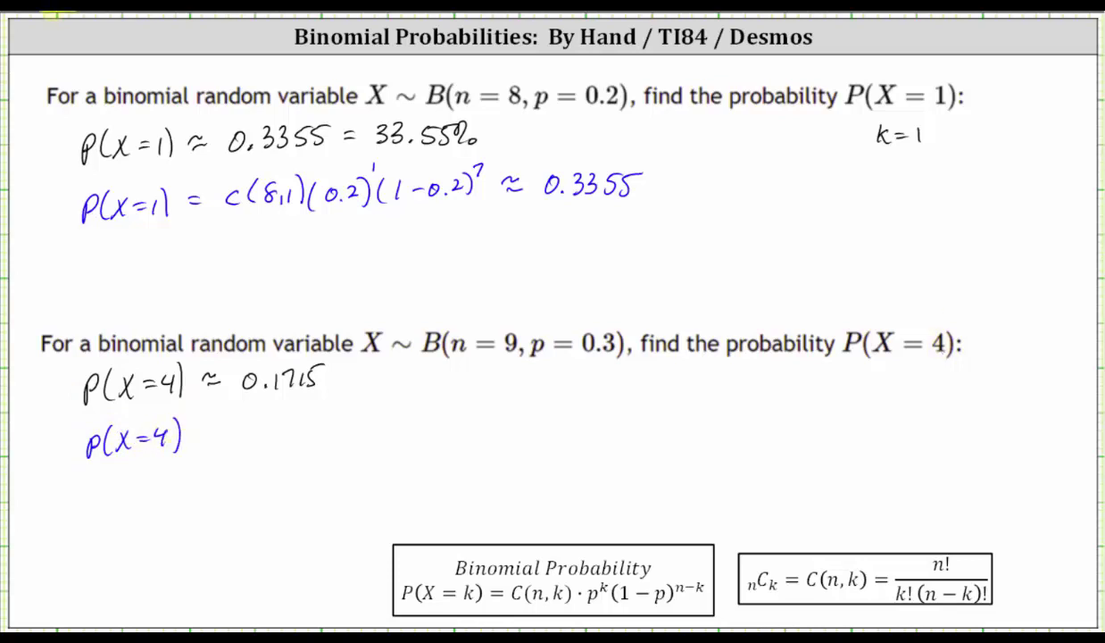
{"action": "mouse_move", "coordinate": [893, 361]}
{"action": "left_mouse_down"}
{"action": "mouse_move", "coordinate": [903, 375]}
{"action": "mouse_move", "coordinate": [930, 366]}
{"action": "mouse_move", "coordinate": [933, 378]}
{"action": "left_mouse_up"}
Write C(9,4)(0.3)^4(1−0.3)^5 ≈ after the equals sign.
{"action": "mouse_move", "coordinate": [242, 412]}
{"action": "left_mouse_down"}
{"action": "mouse_move", "coordinate": [237, 426]}
{"action": "mouse_move", "coordinate": [275, 406]}
{"action": "mouse_move", "coordinate": [284, 428]}
{"action": "mouse_move", "coordinate": [306, 412]}
{"action": "mouse_move", "coordinate": [318, 443]}
{"action": "mouse_move", "coordinate": [342, 427]}
{"action": "mouse_move", "coordinate": [385, 437]}
{"action": "mouse_move", "coordinate": [391, 412]}
{"action": "mouse_move", "coordinate": [413, 435]}
{"action": "mouse_move", "coordinate": [448, 416]}
{"action": "mouse_move", "coordinate": [464, 430]}
{"action": "left_mouse_up"}
{"action": "left_click", "coordinate": [458, 428]}
{"action": "left_click_drag", "start_coordinate": [479, 408], "coordinate": [479, 435]}
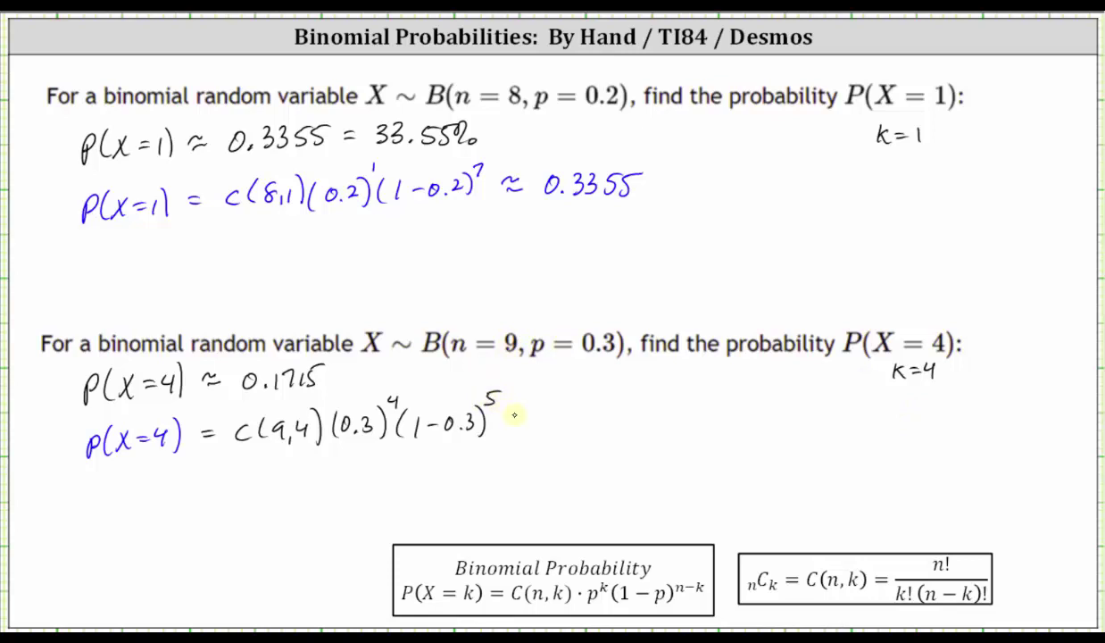
{"action": "left_click_drag", "start_coordinate": [511, 416], "coordinate": [527, 413]}
{"action": "left_click_drag", "start_coordinate": [510, 425], "coordinate": [528, 421]}
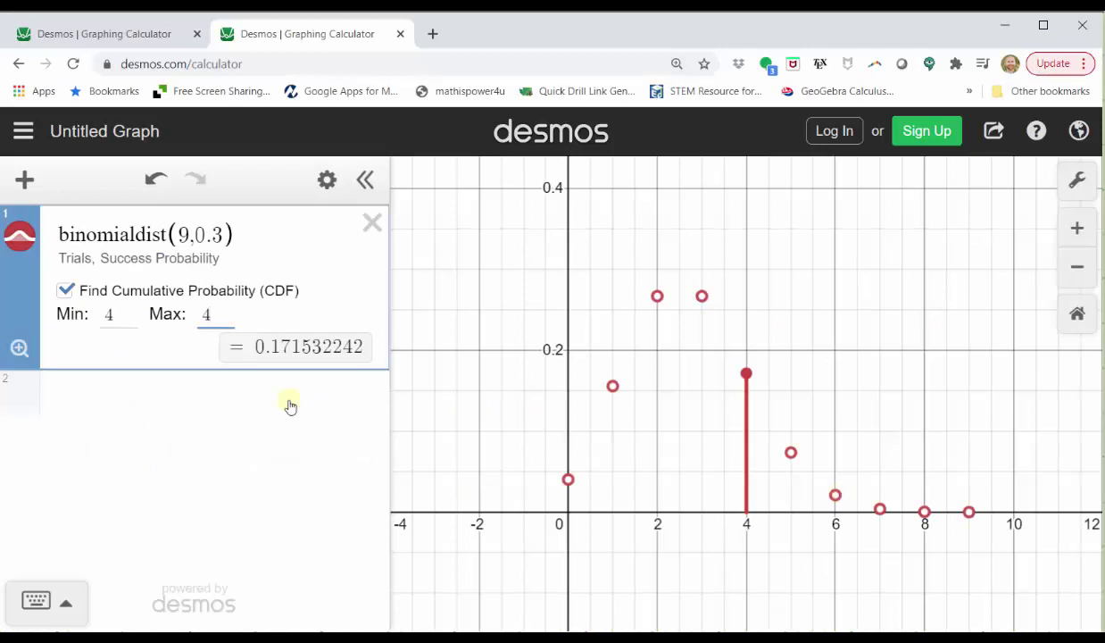
Enter nCr(9,4)(0.3)^4(0.7)^5 in row 2, evaluating to 0.171532242.
{"action": "left_click", "coordinate": [190, 386]}
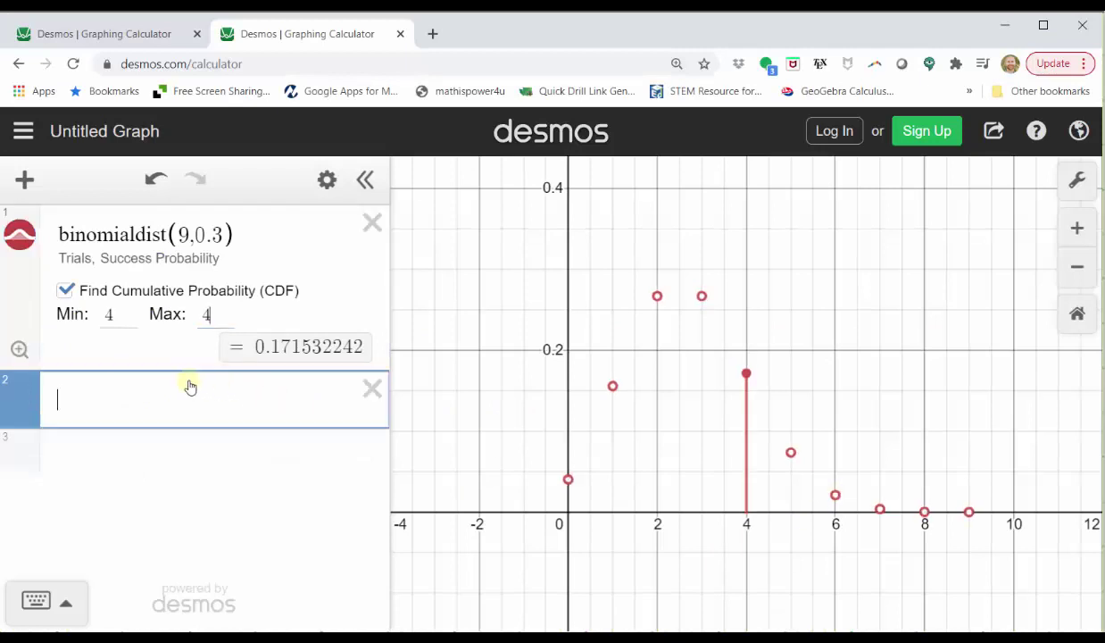
{"action": "left_click", "coordinate": [36, 599]}
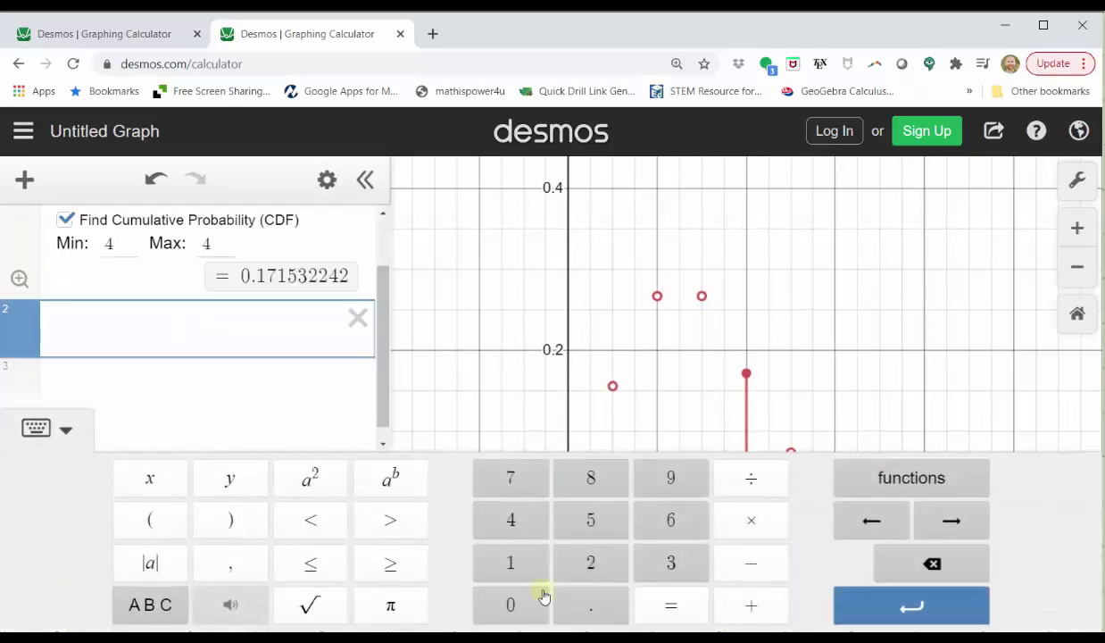
{"action": "left_click", "coordinate": [884, 478]}
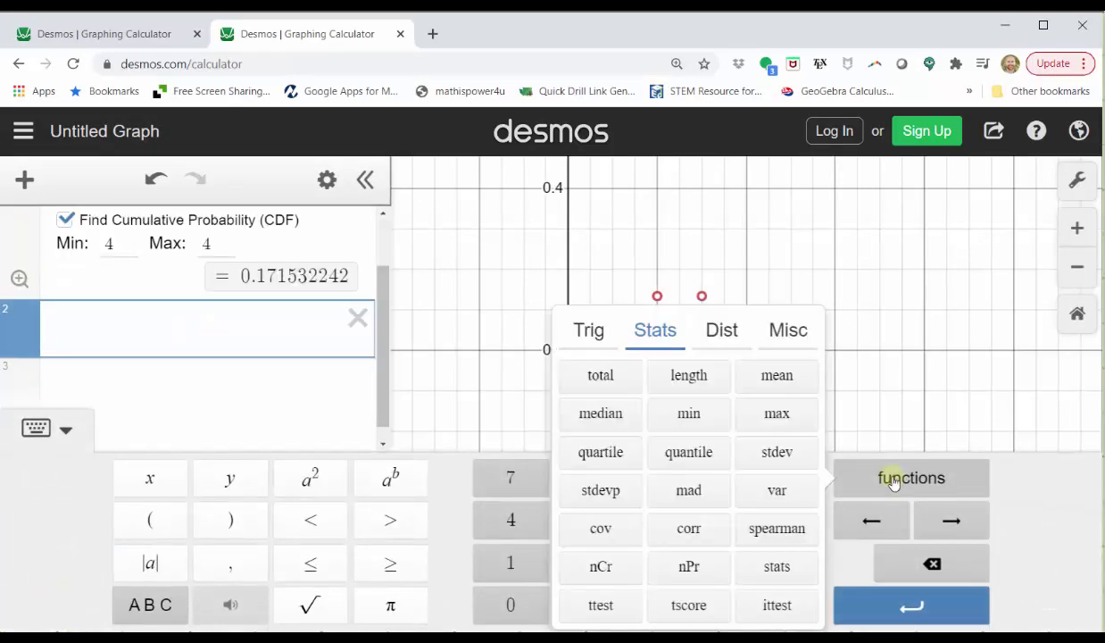
{"action": "left_click", "coordinate": [600, 568]}
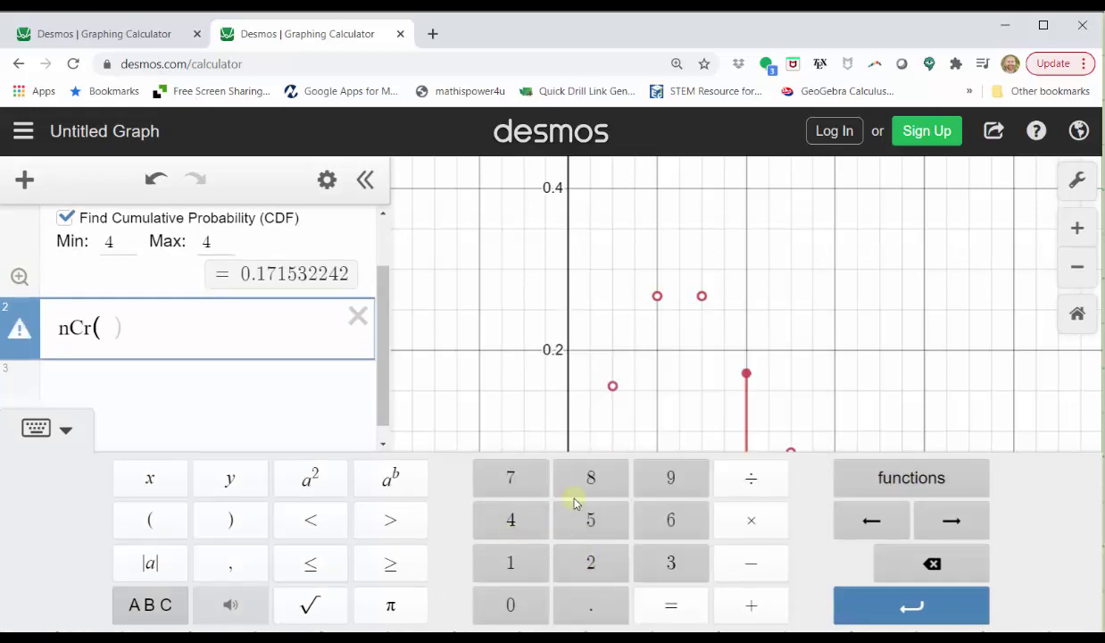
{"action": "type", "text": "9,4)(0.3"}
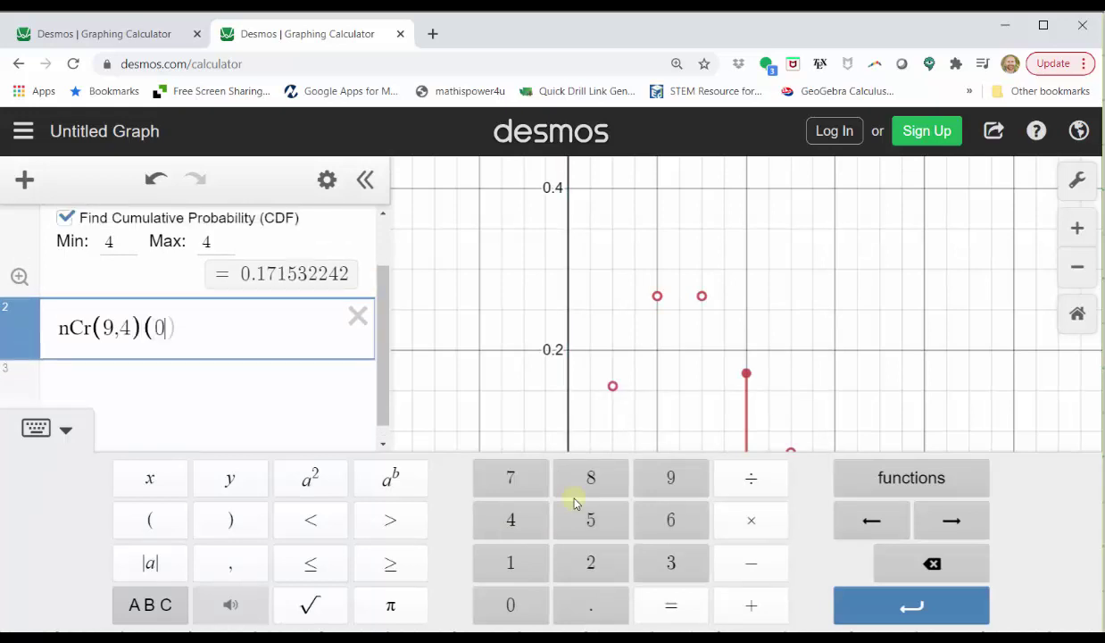
{"action": "type", "text": ")^"}
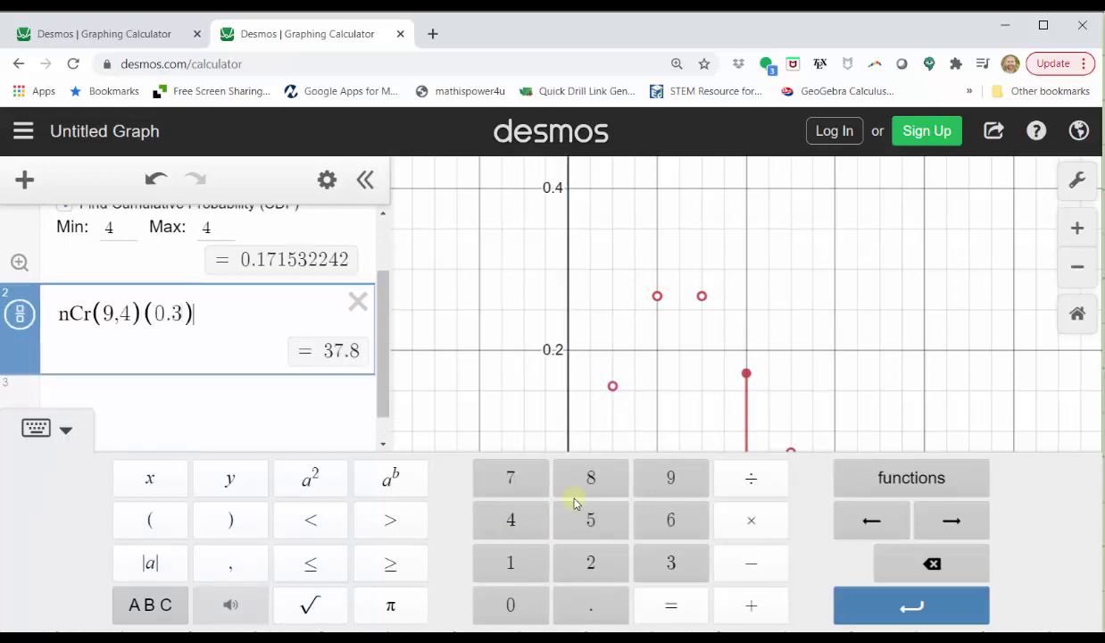
{"action": "type", "text": "4"}
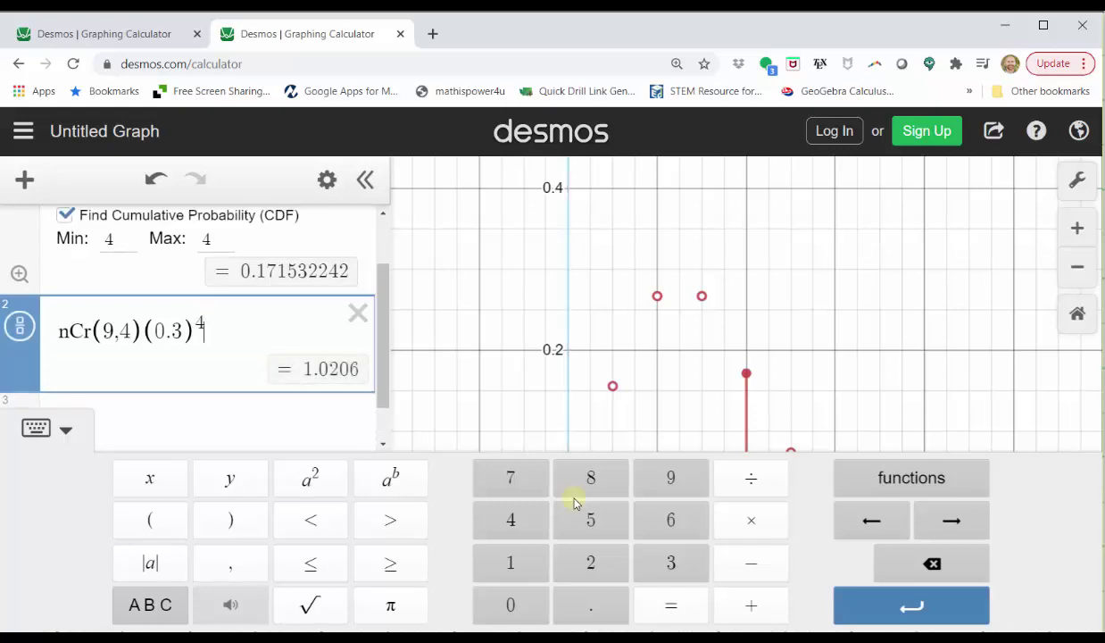
{"action": "key", "text": "Right"}
{"action": "type", "text": "(0"}
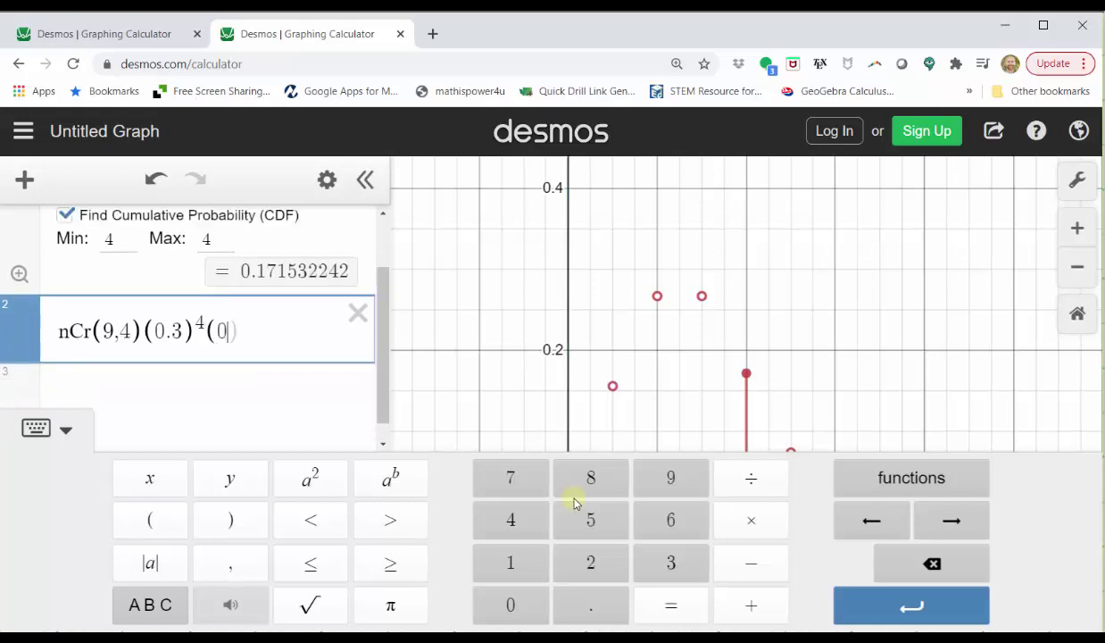
{"action": "type", "text": ".7)"}
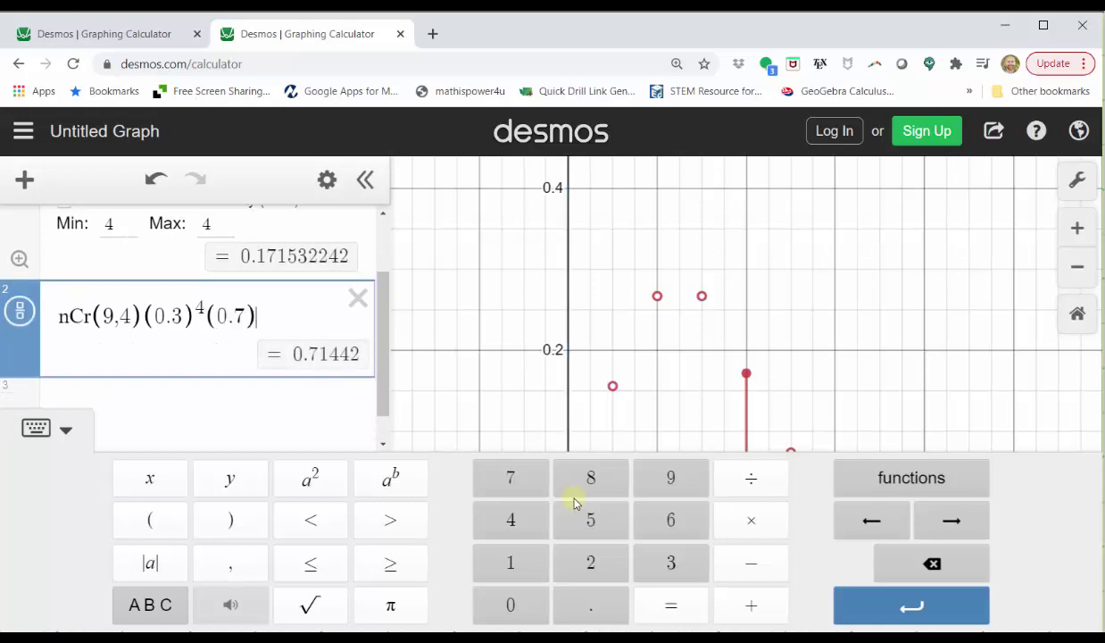
{"action": "type", "text": "^5"}
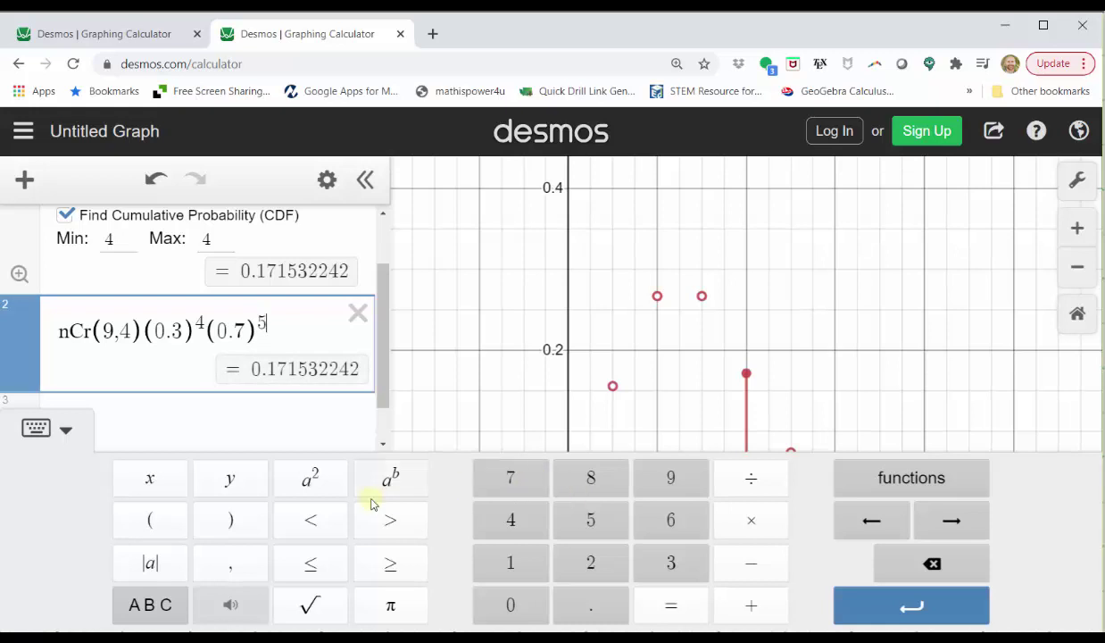
{"action": "left_click", "coordinate": [36, 428]}
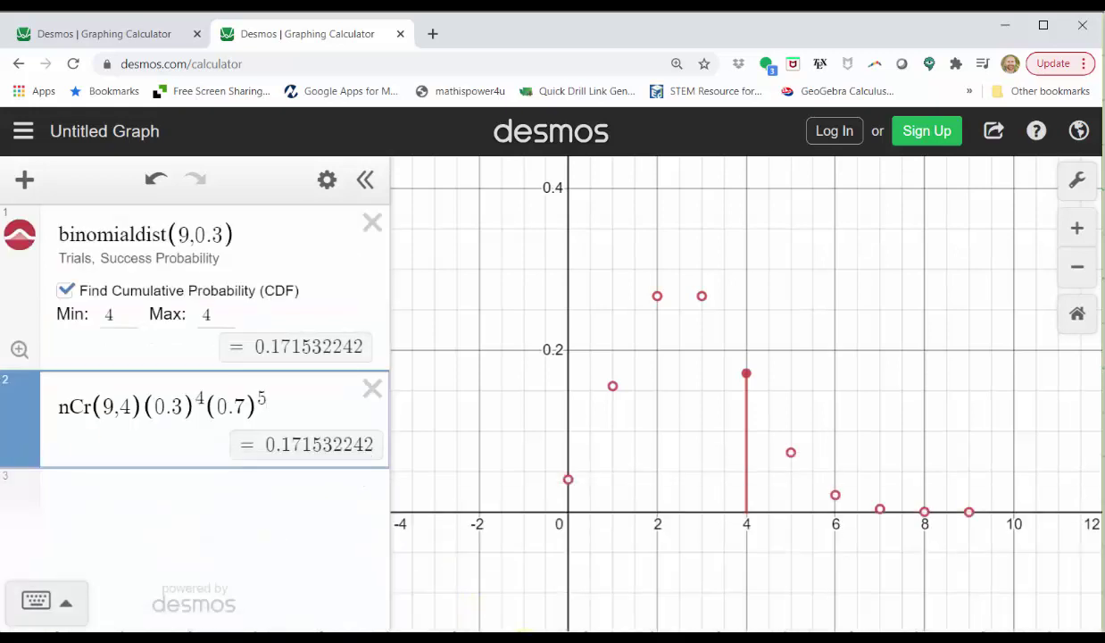